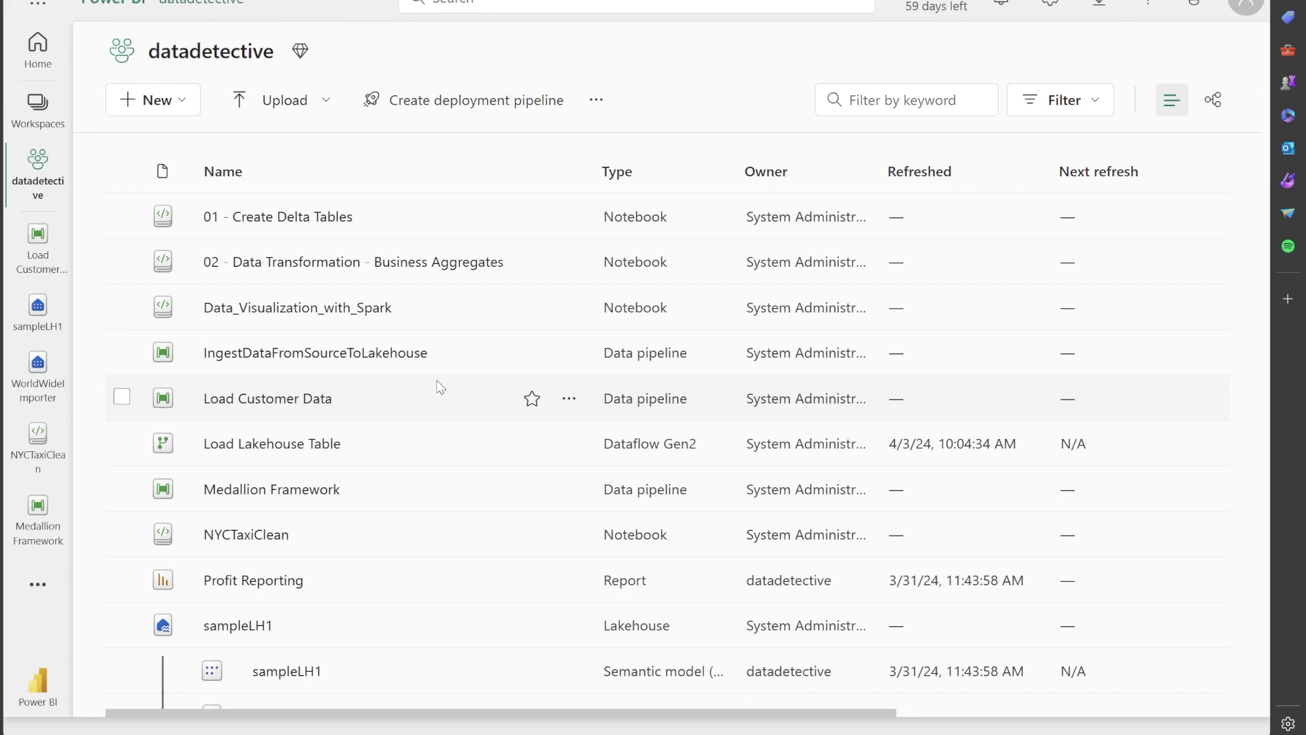
pyautogui.scroll(-2, 438, 386)
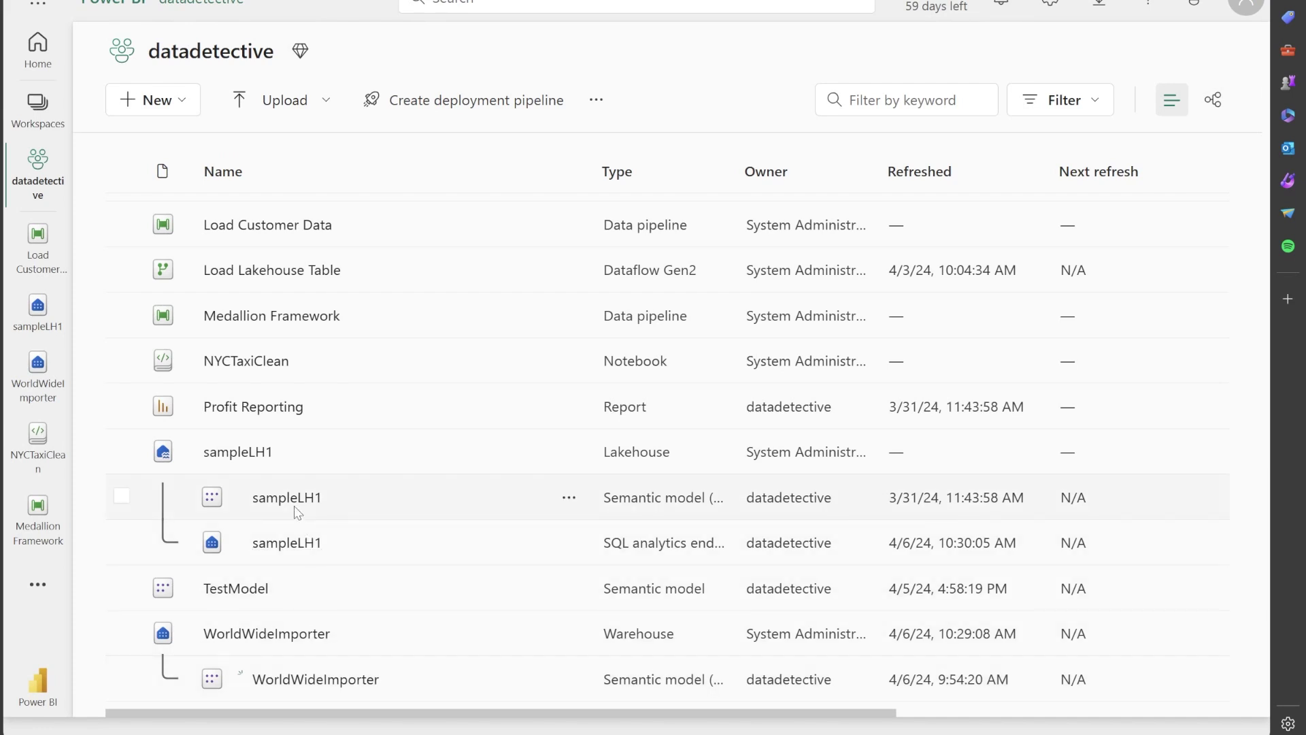
# Open Settings from the sampleLH1 semantic model's '...' menu.
pyautogui.click(569, 497)
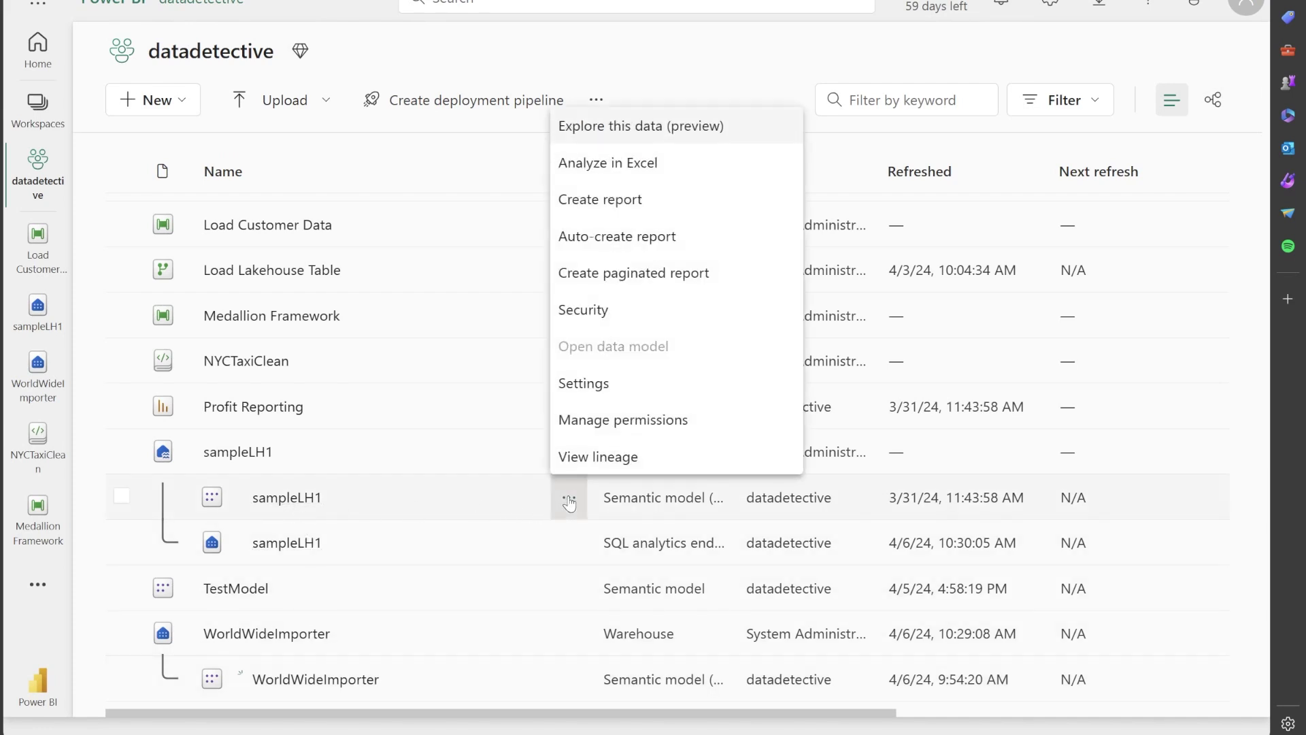
pyautogui.click(579, 392)
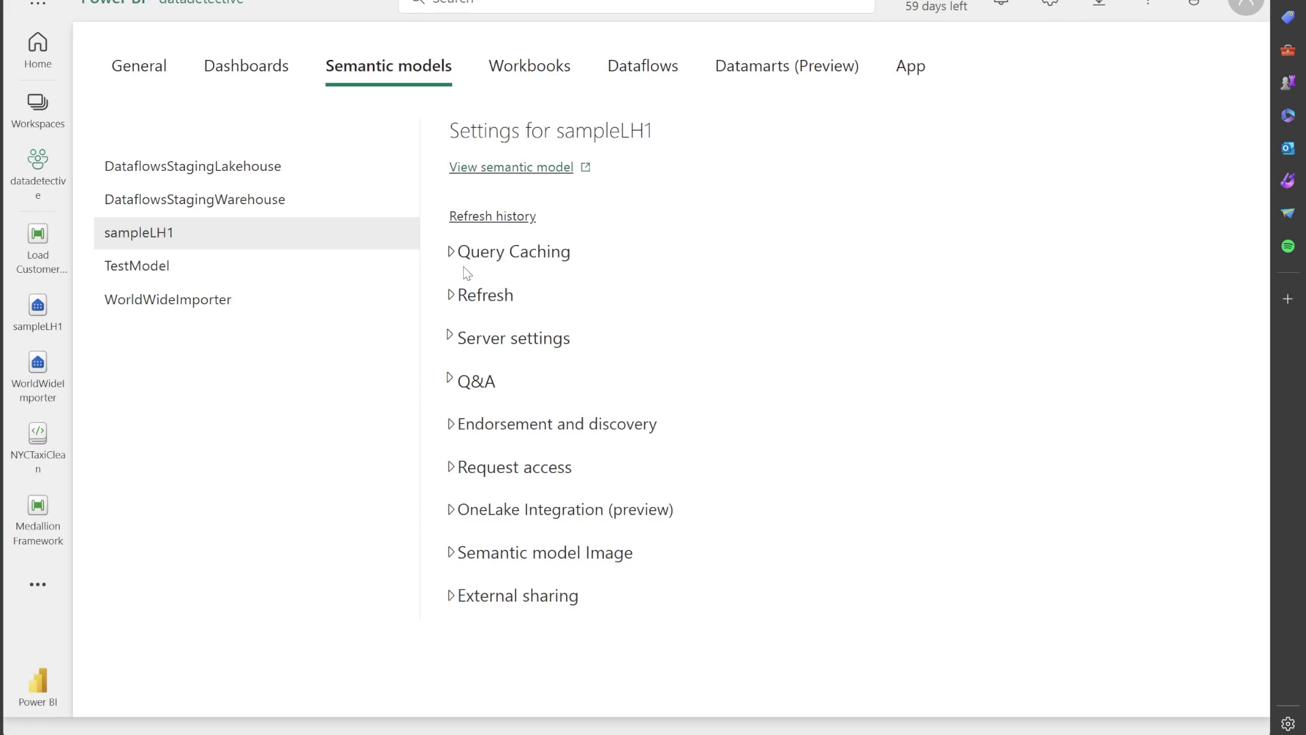
# Switch between WorldWideImporter and sampleLH1 settings repeatedly, finishing on WorldWideImporter.
pyautogui.click(217, 308)
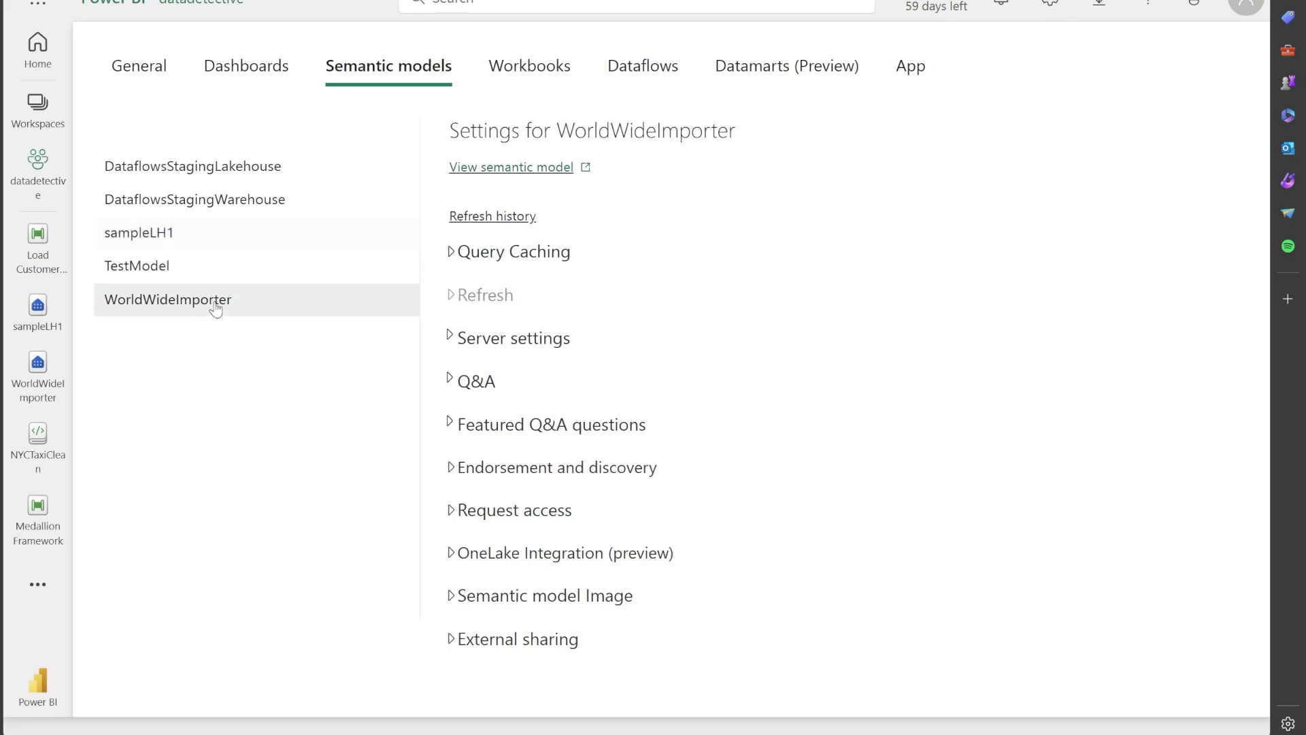
pyautogui.click(170, 236)
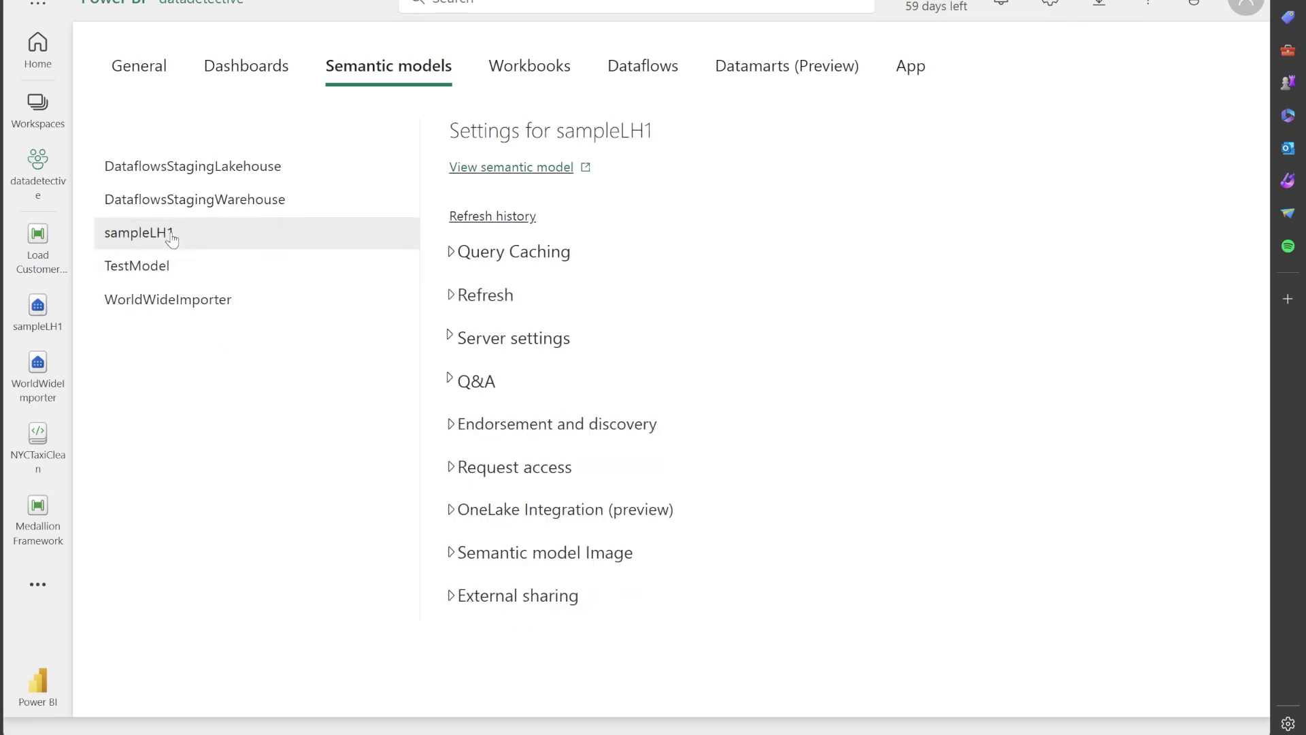
pyautogui.click(183, 299)
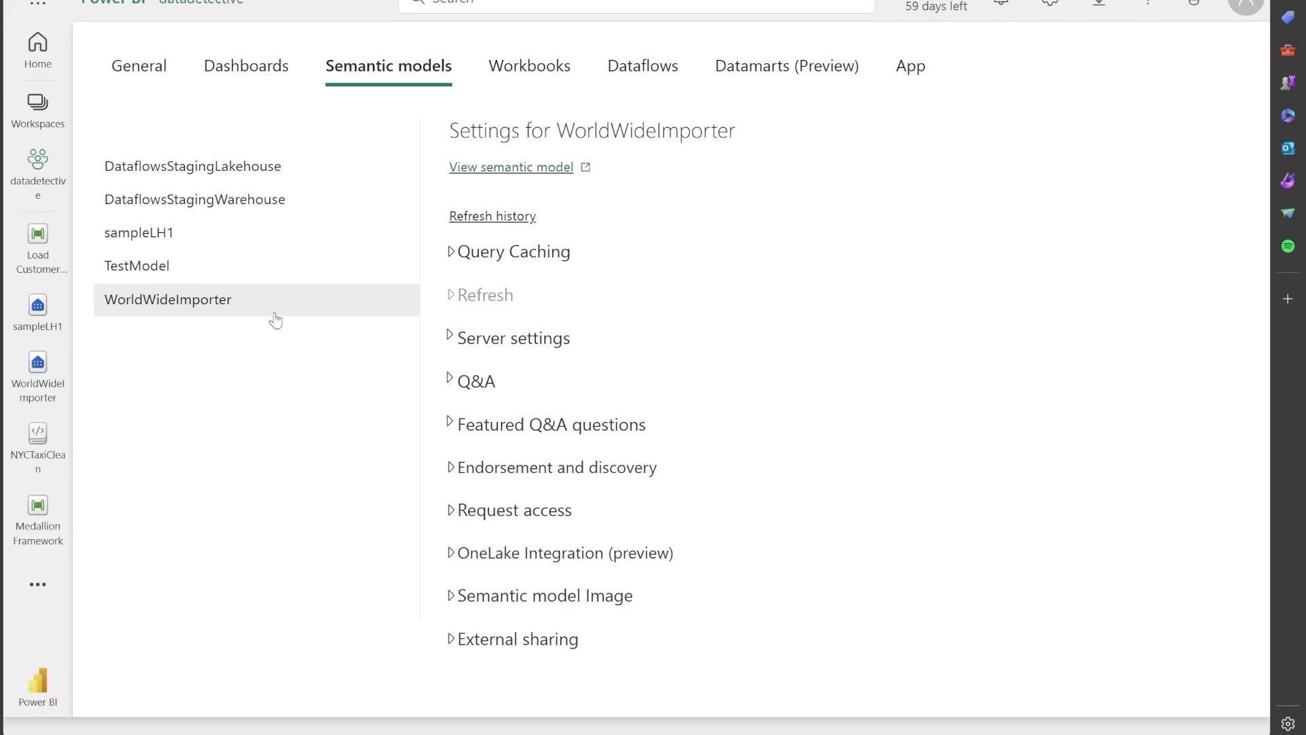
pyautogui.click(198, 243)
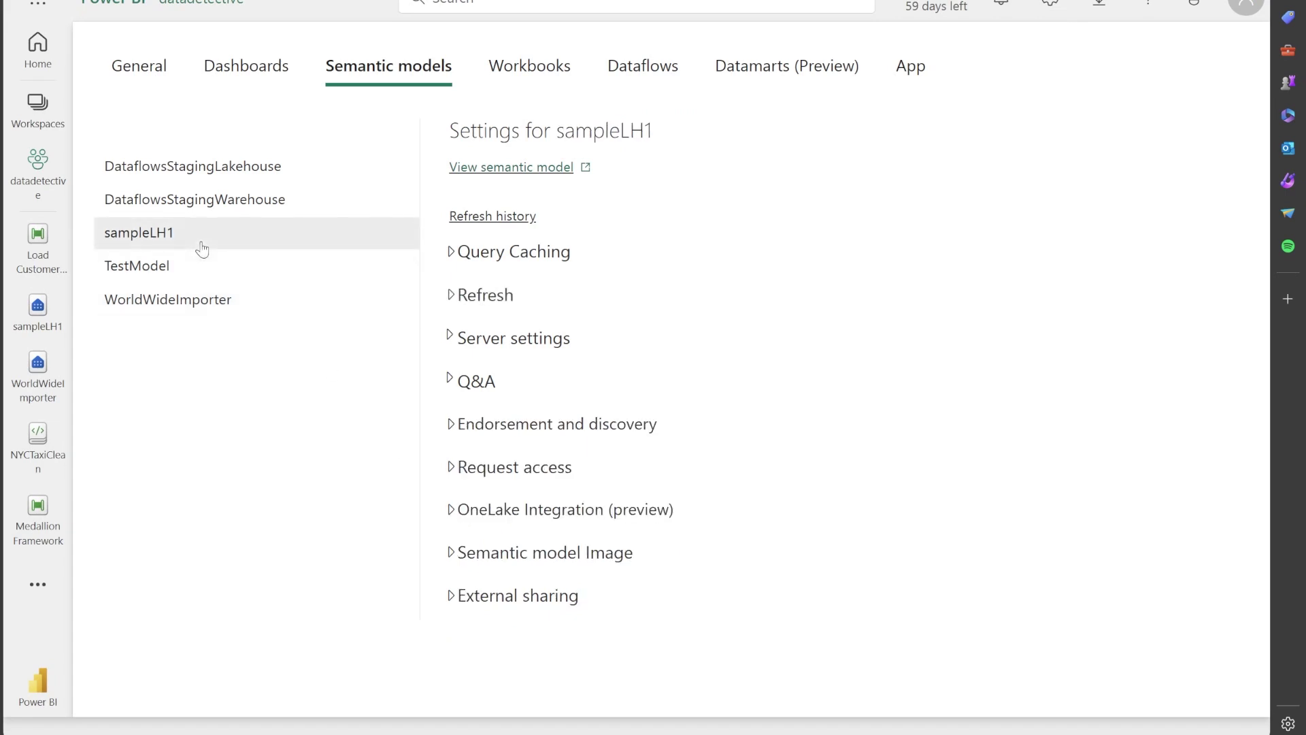
pyautogui.click(187, 301)
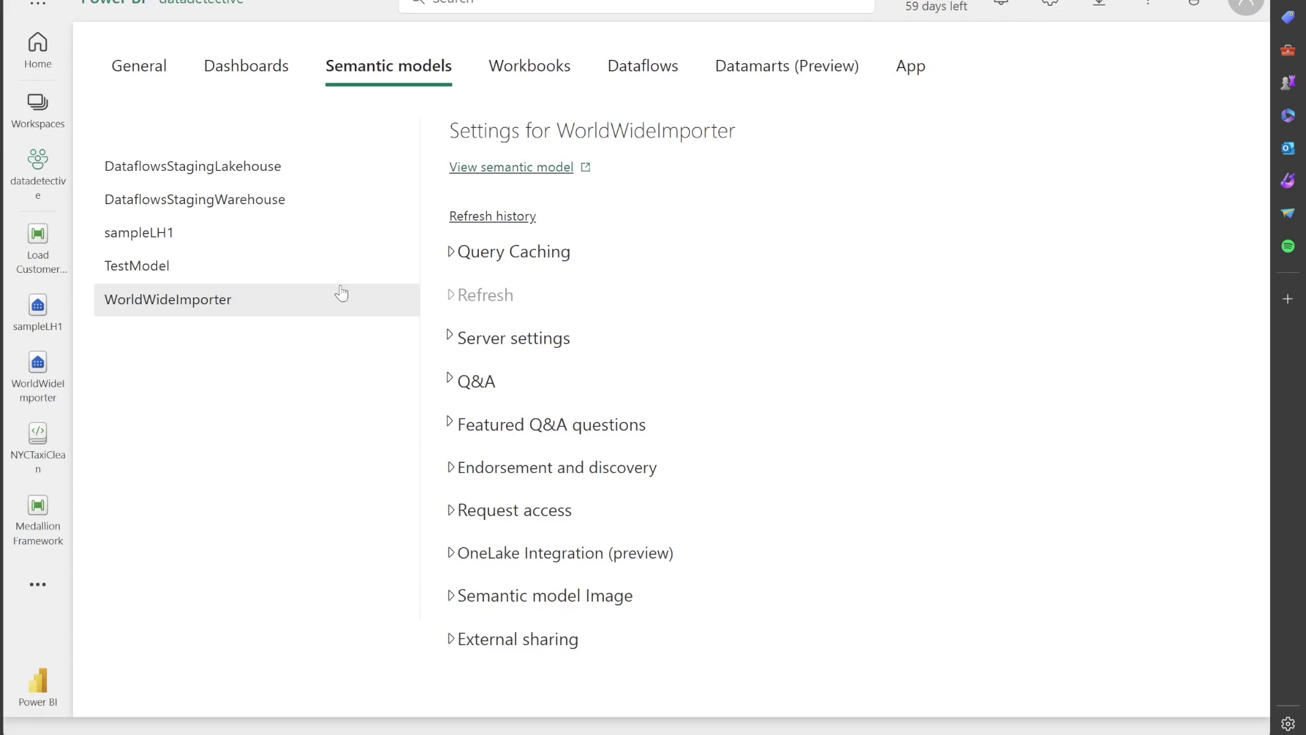
pyautogui.click(245, 246)
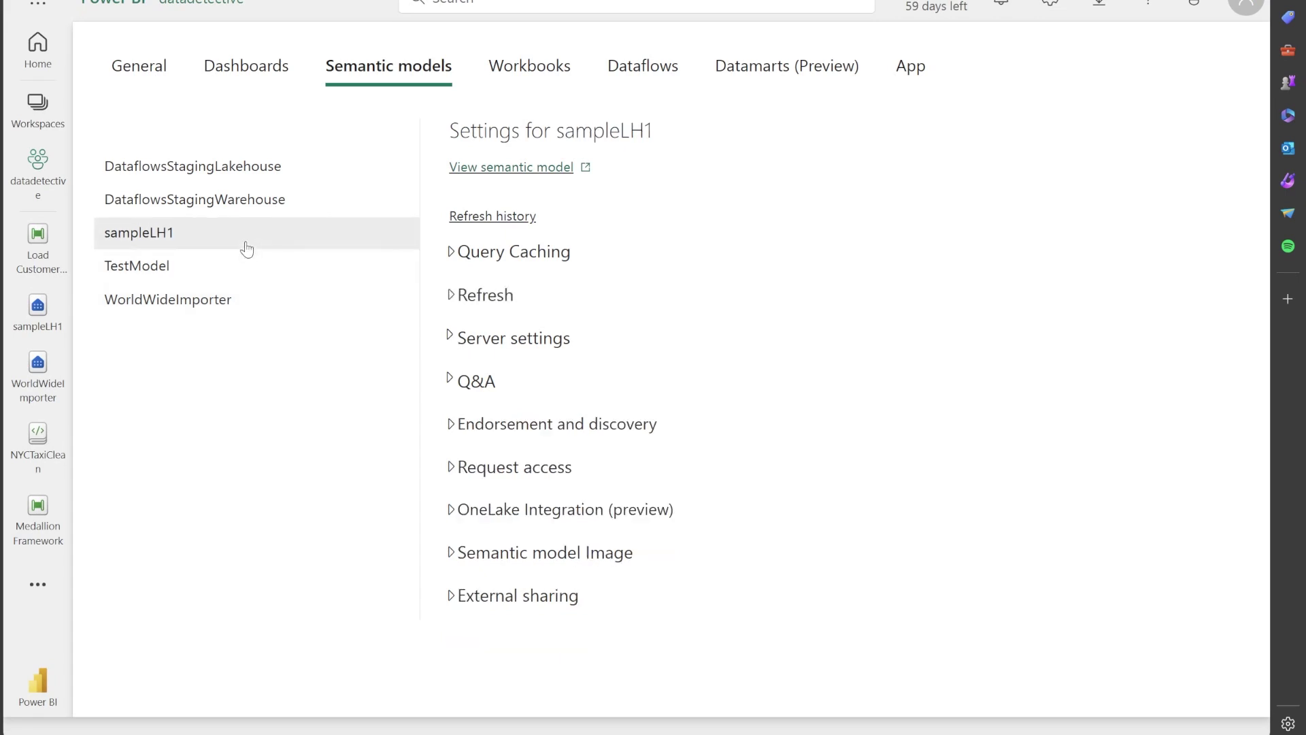
pyautogui.click(239, 305)
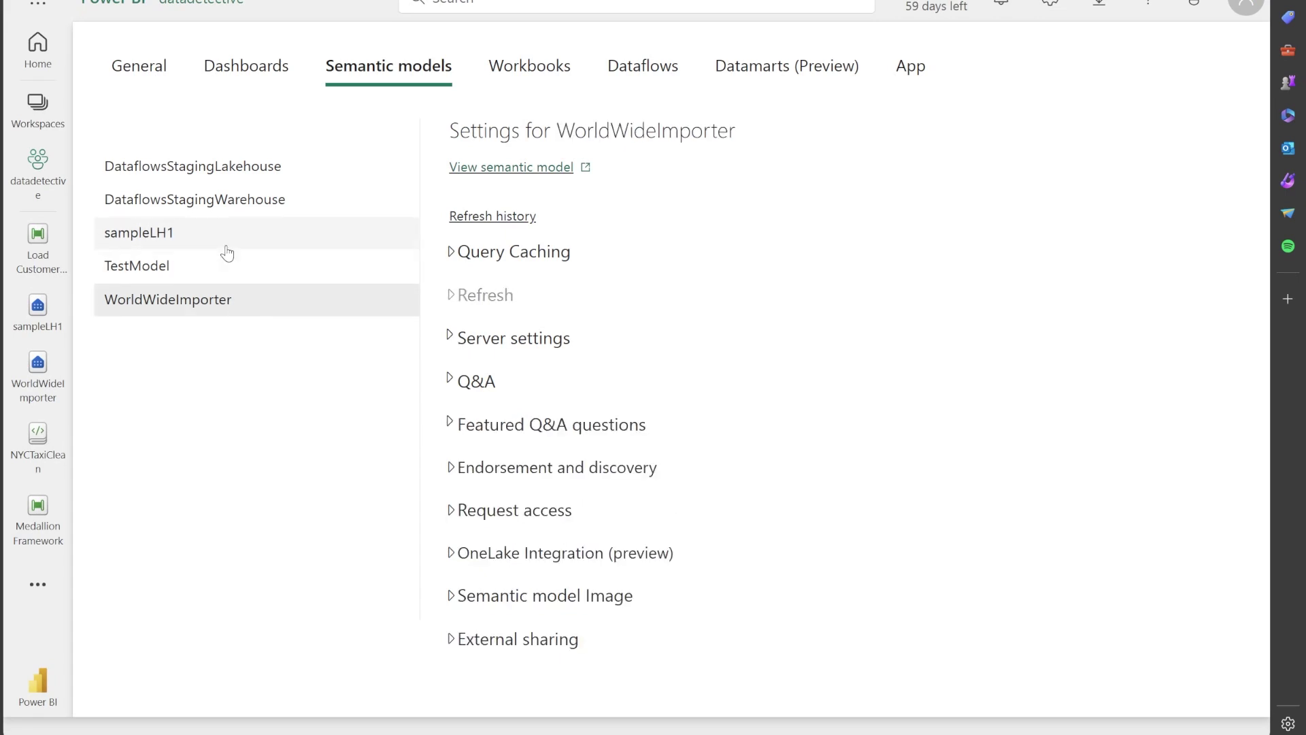
pyautogui.click(228, 245)
pyautogui.click(226, 308)
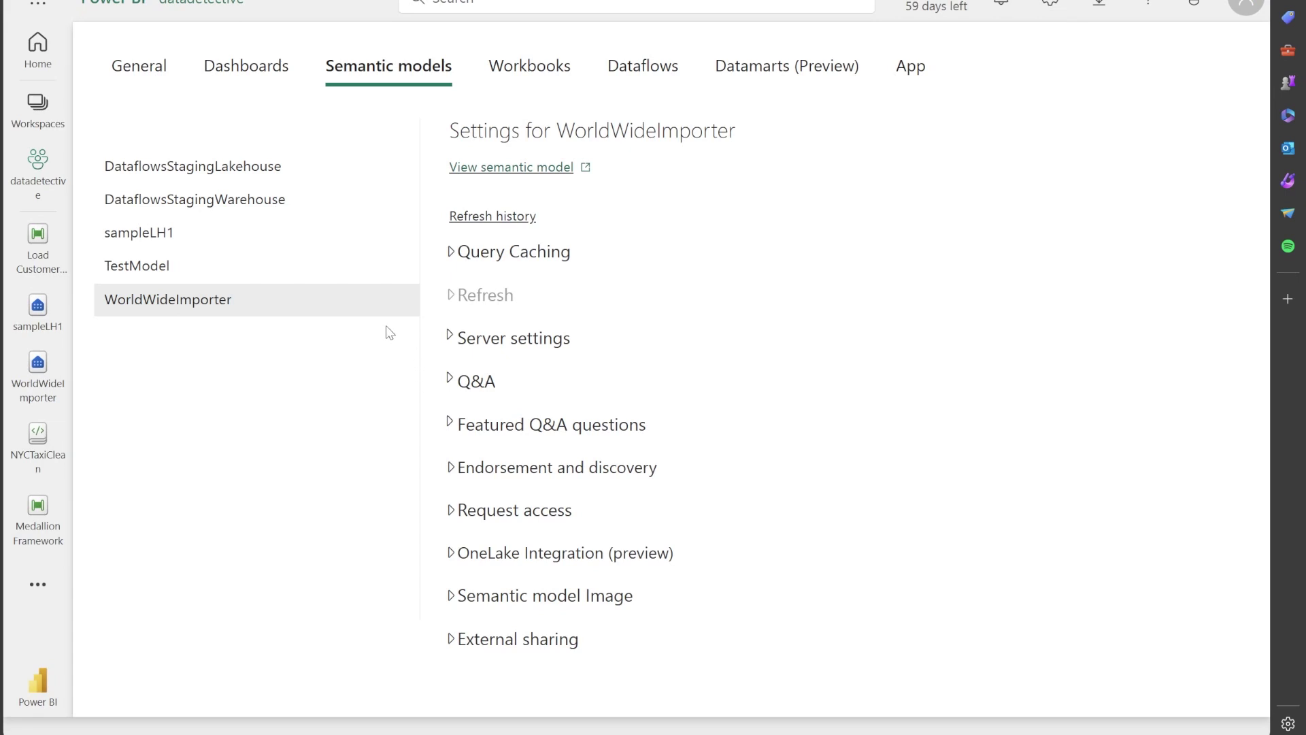
# Check TestModel's Large semantic model storage format (off, 1 MB), then return to datadetective.
pyautogui.click(158, 276)
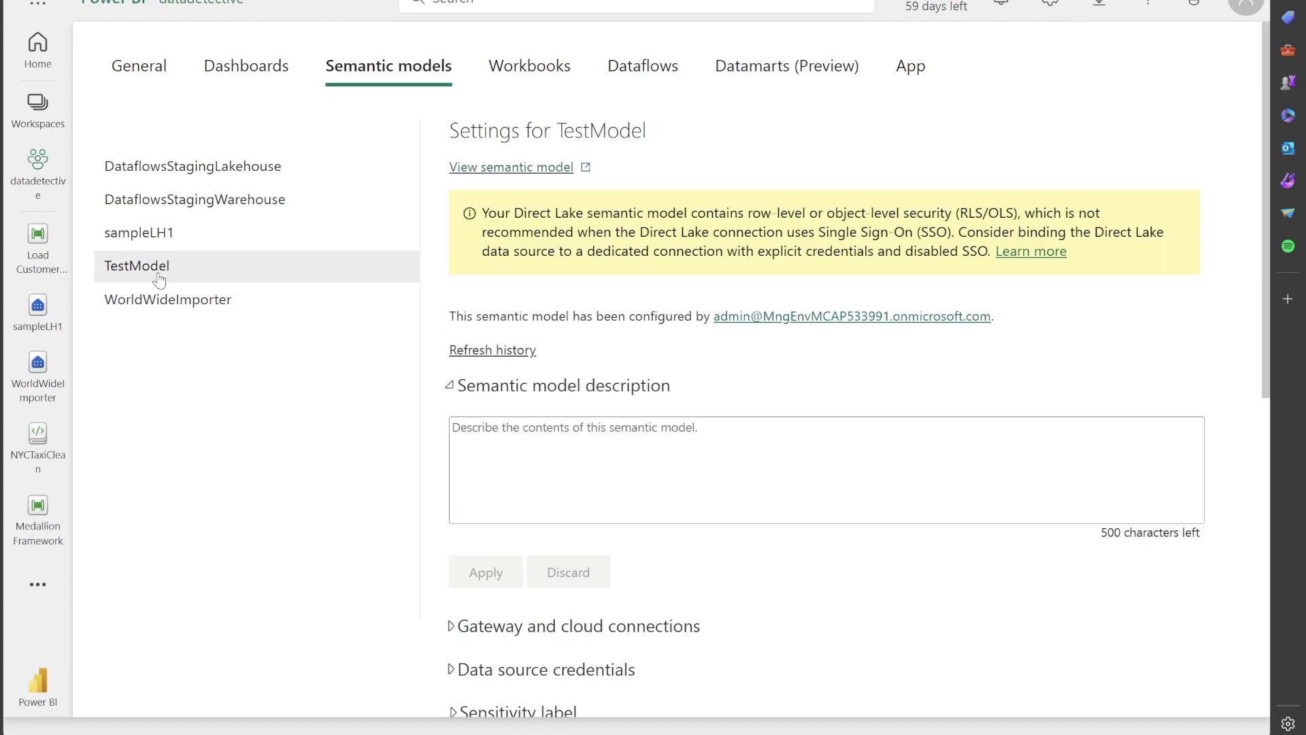
pyautogui.scroll(-2, 747, 397)
pyautogui.scroll(-3, 750, 405)
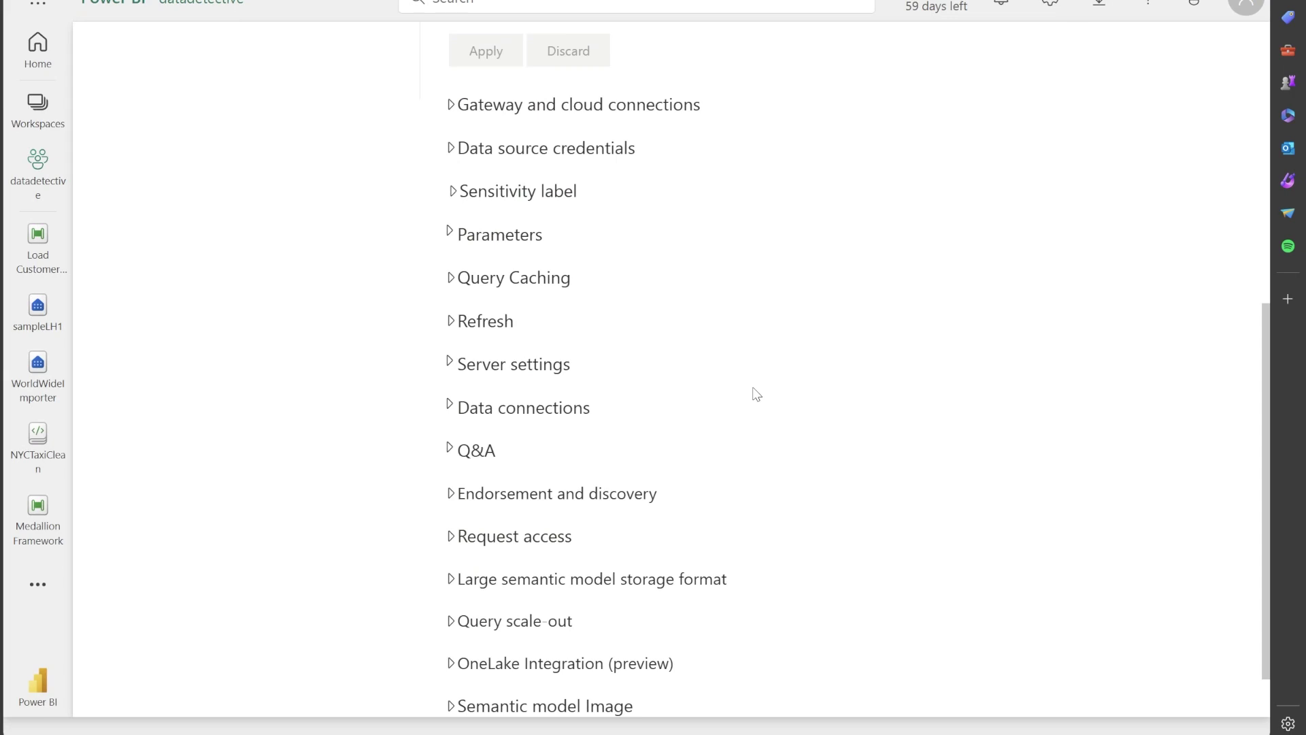
pyautogui.scroll(-1, 760, 387)
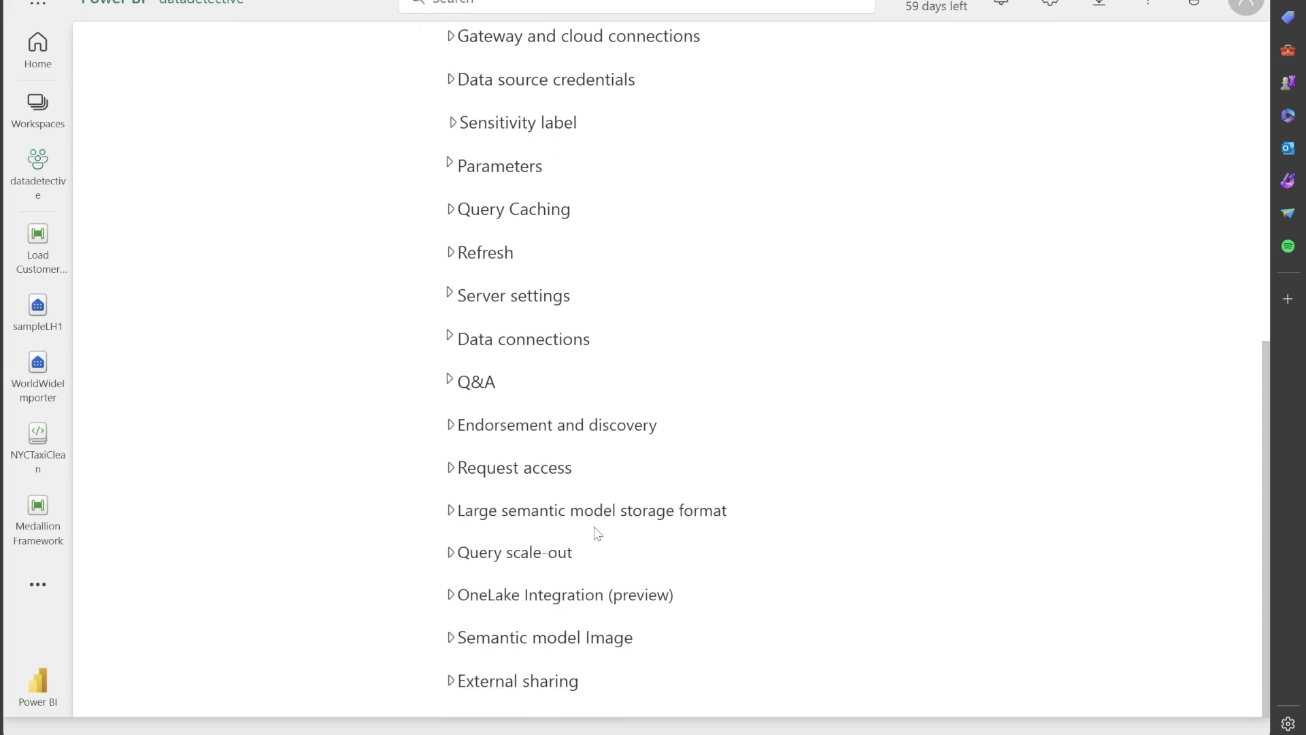
pyautogui.click(459, 510)
pyautogui.scroll(-1, 461, 514)
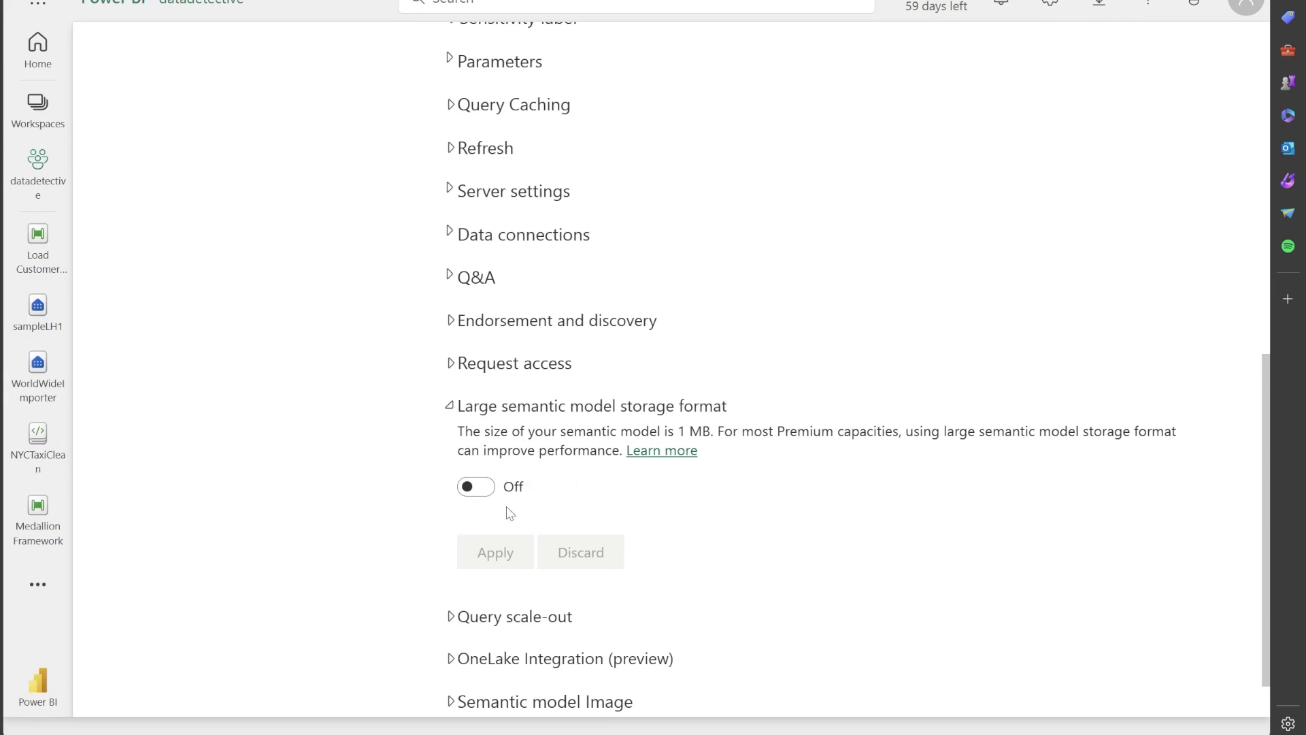
pyautogui.scroll(1, 437, 483)
pyautogui.scroll(5, 436, 483)
pyautogui.scroll(3, 435, 484)
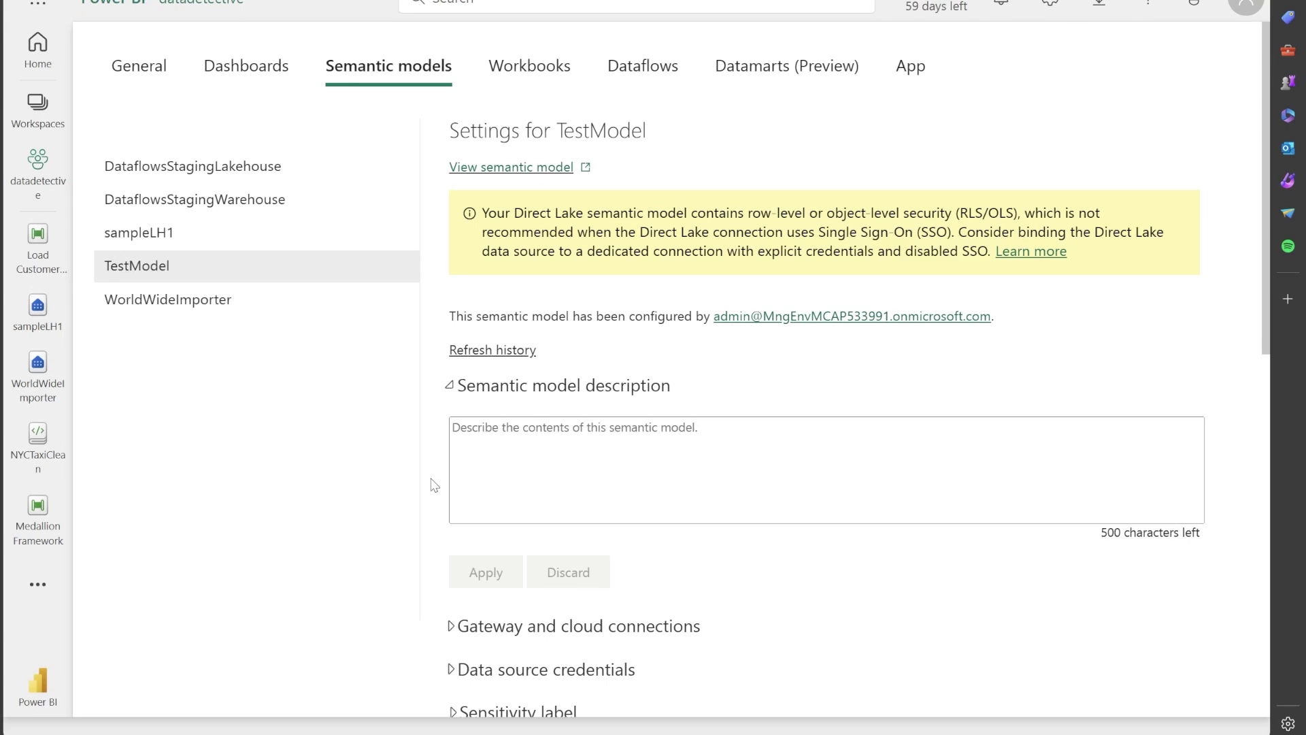
pyautogui.scroll(-2, 432, 484)
pyautogui.scroll(-4, 444, 471)
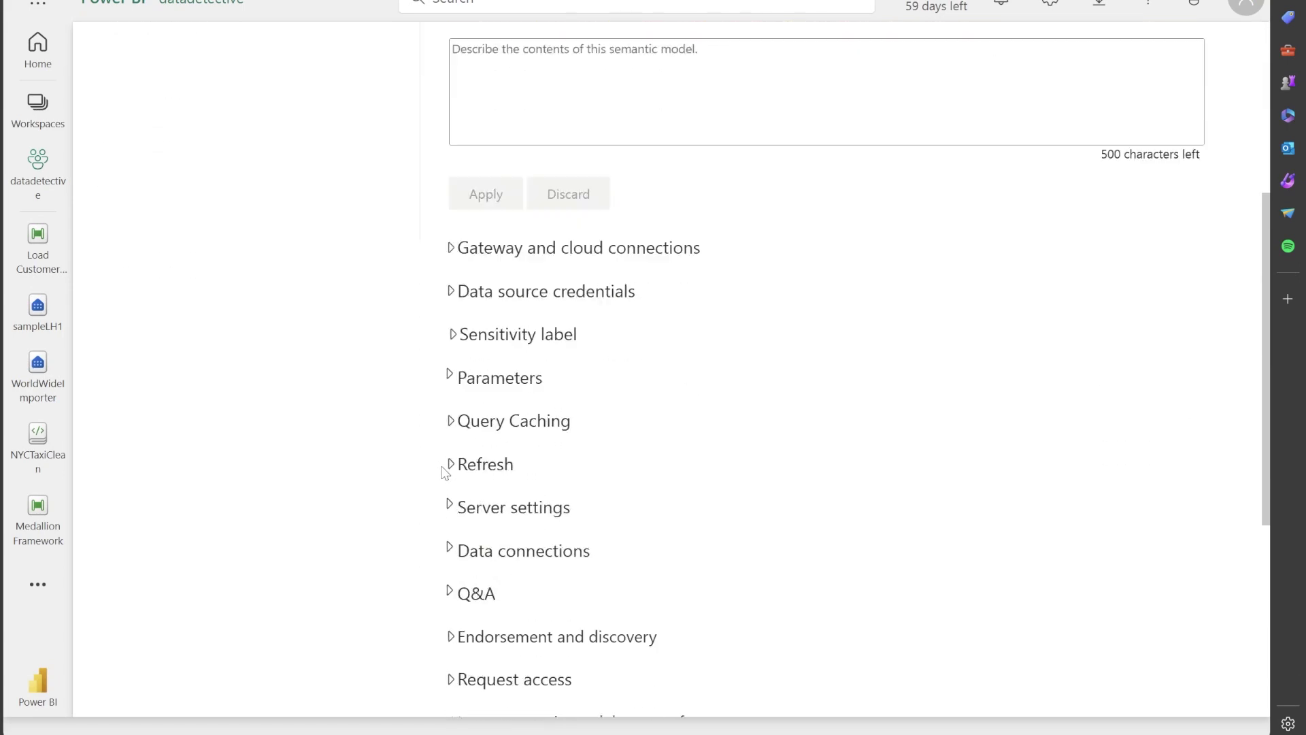
pyautogui.scroll(-2, 443, 470)
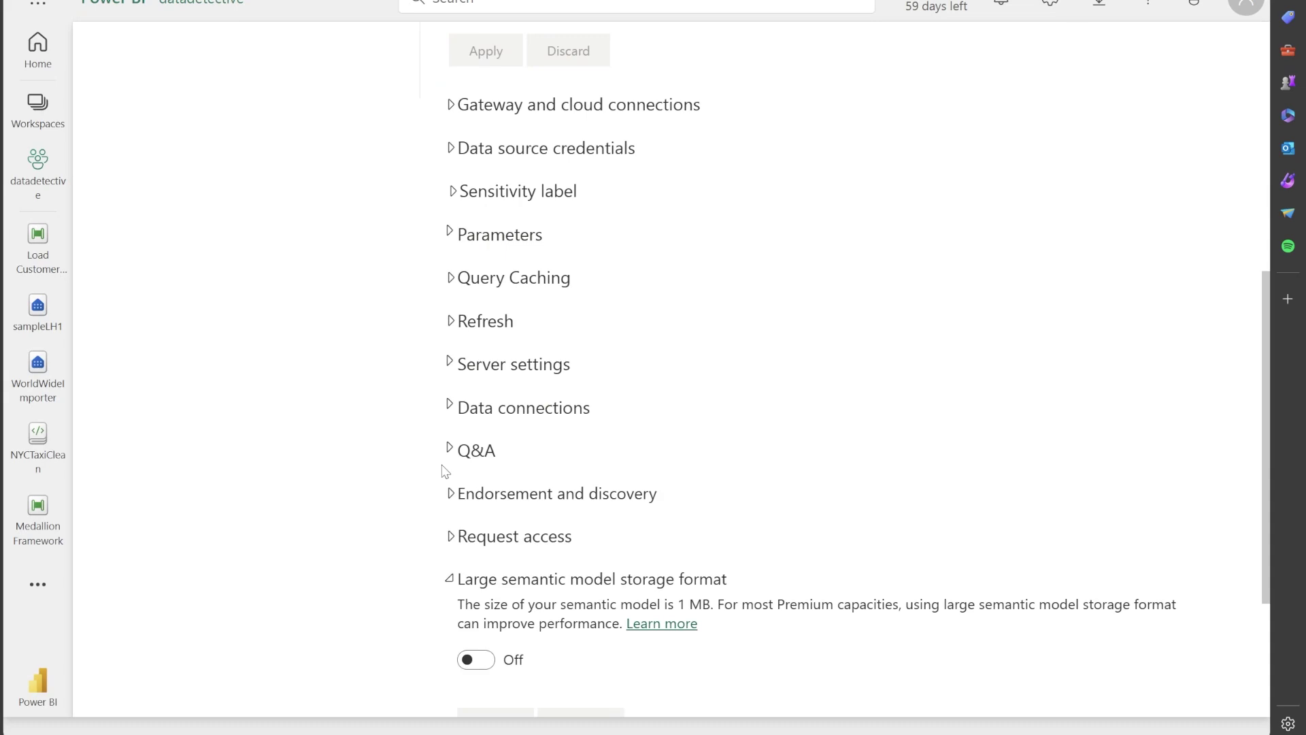
pyautogui.scroll(2, 406, 550)
pyautogui.scroll(6, 394, 524)
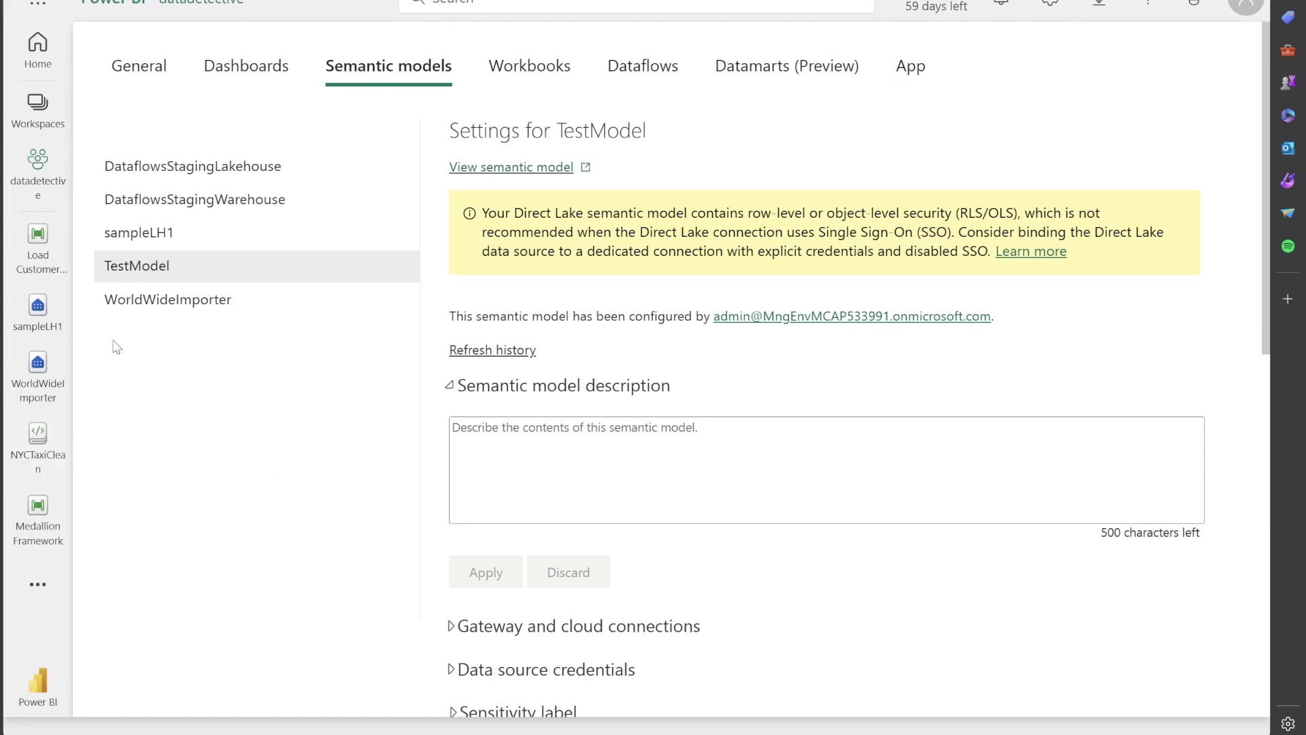
pyautogui.click(42, 172)
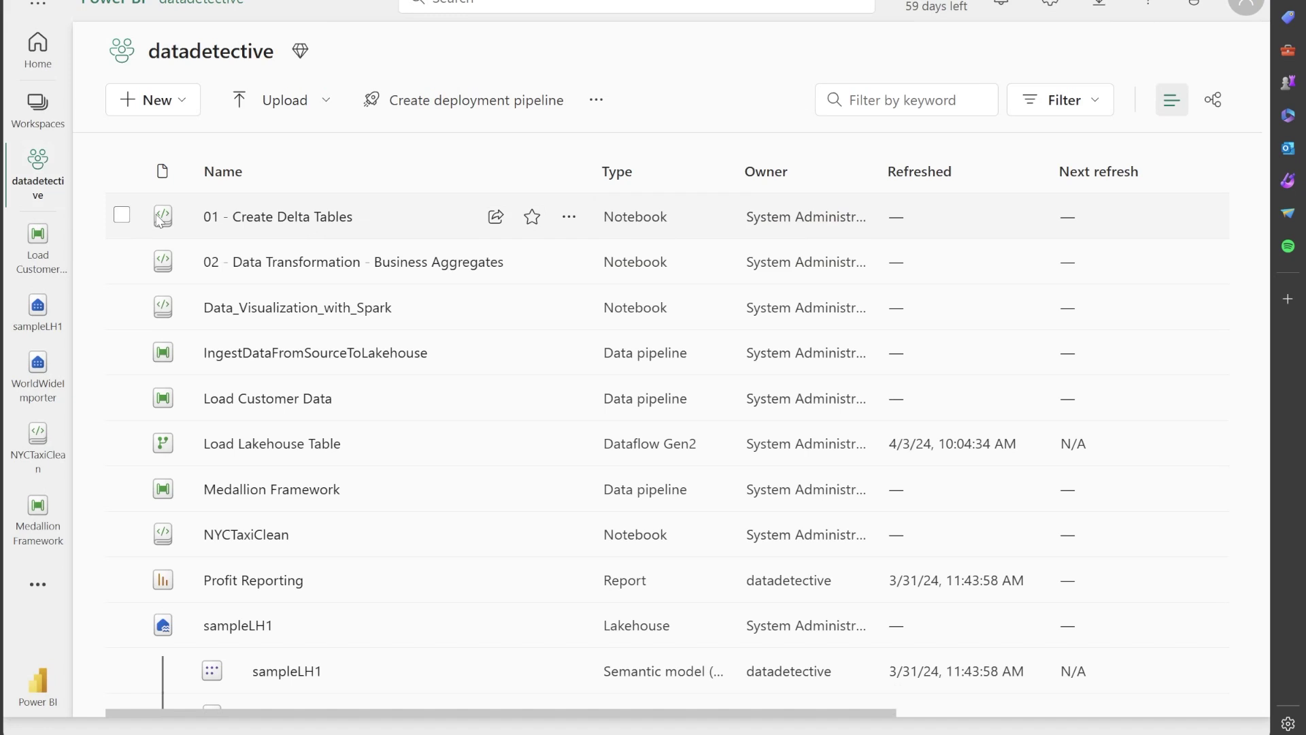
# Apply Large semantic model storage format in the datadetective workspace's Premium settings.
pyautogui.click(601, 103)
pyautogui.click(625, 209)
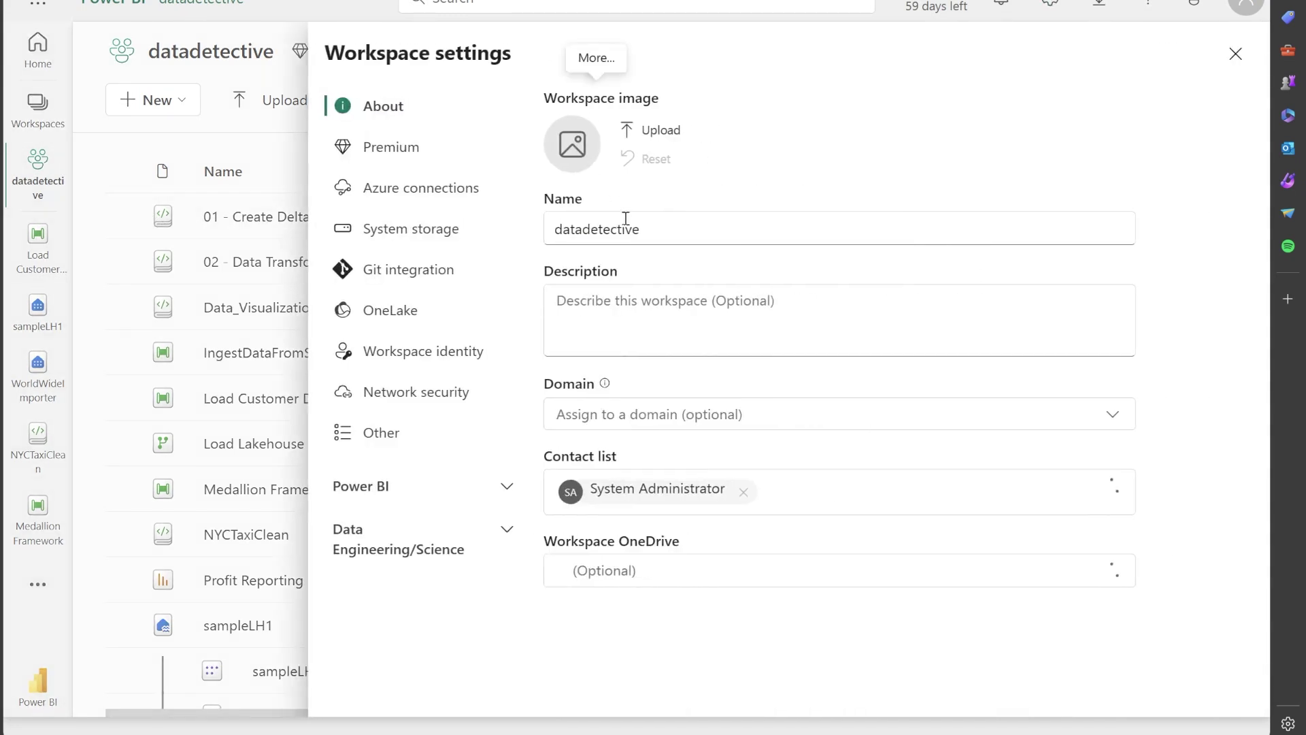
pyautogui.click(388, 153)
pyautogui.scroll(-4, 827, 290)
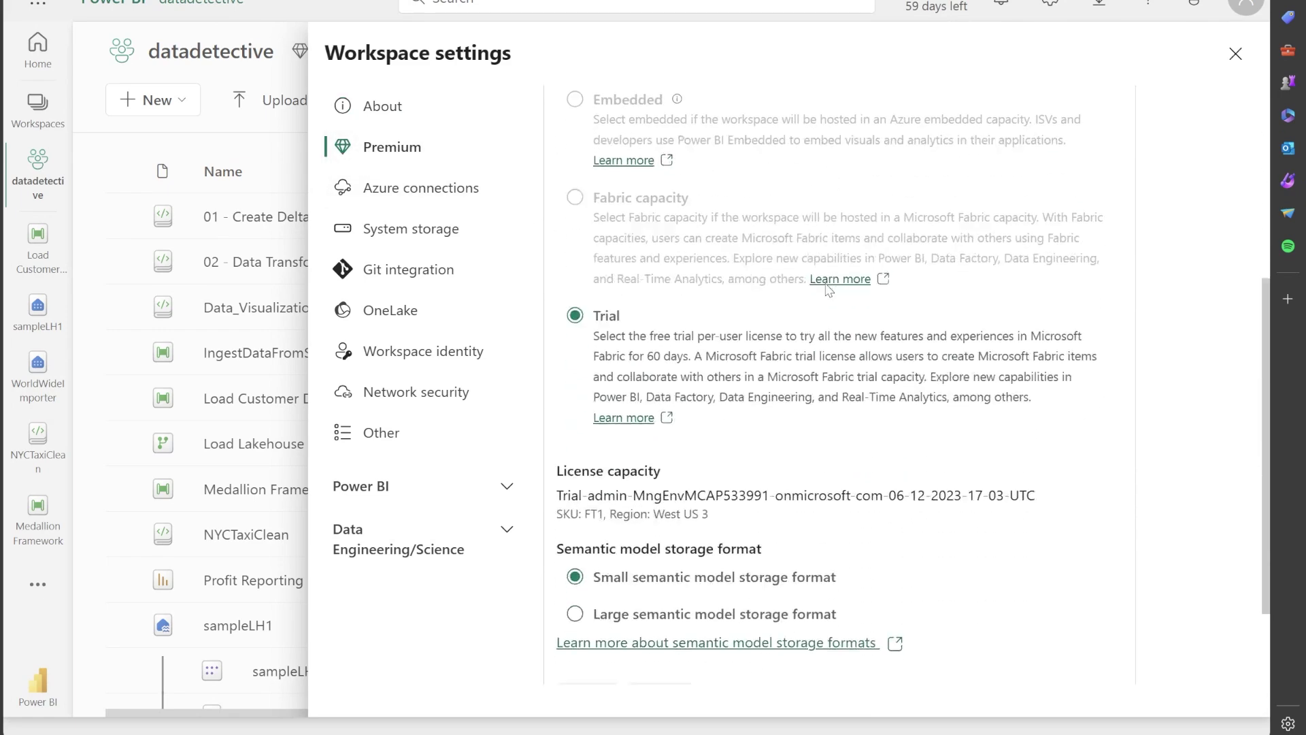
pyautogui.click(575, 581)
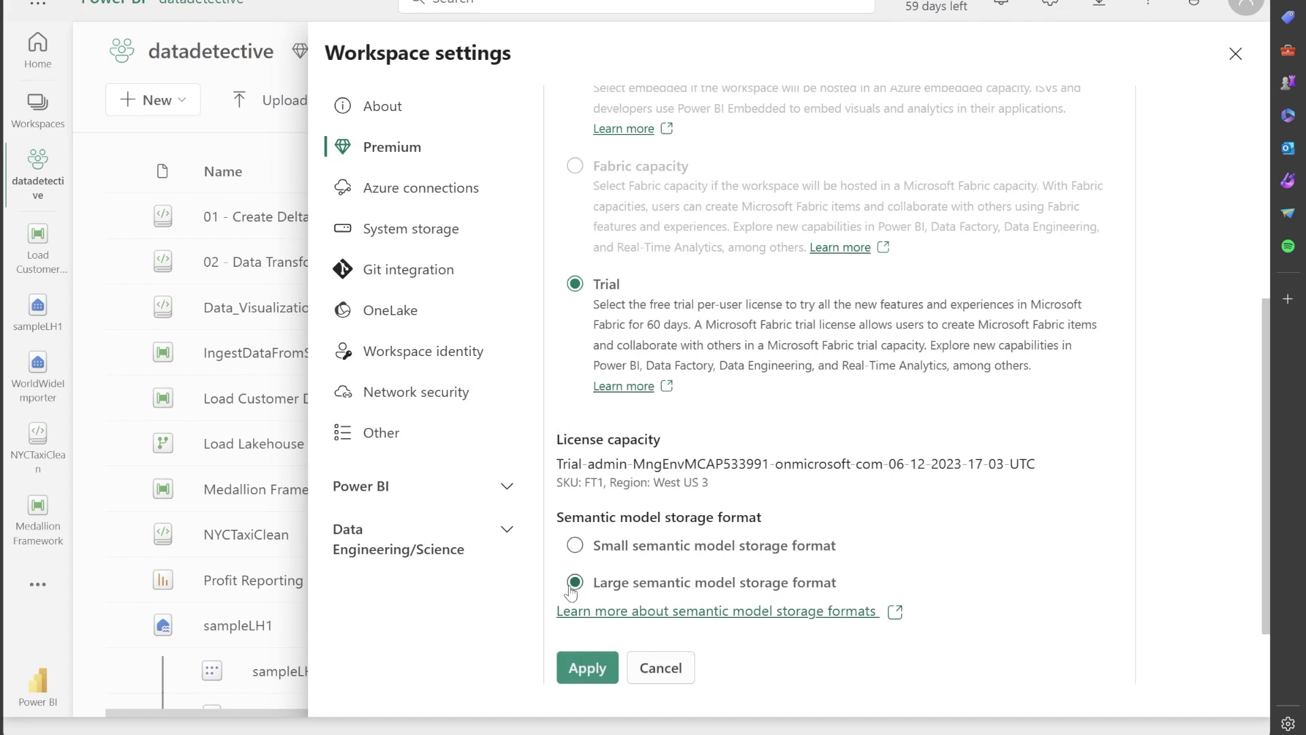
pyautogui.click(597, 668)
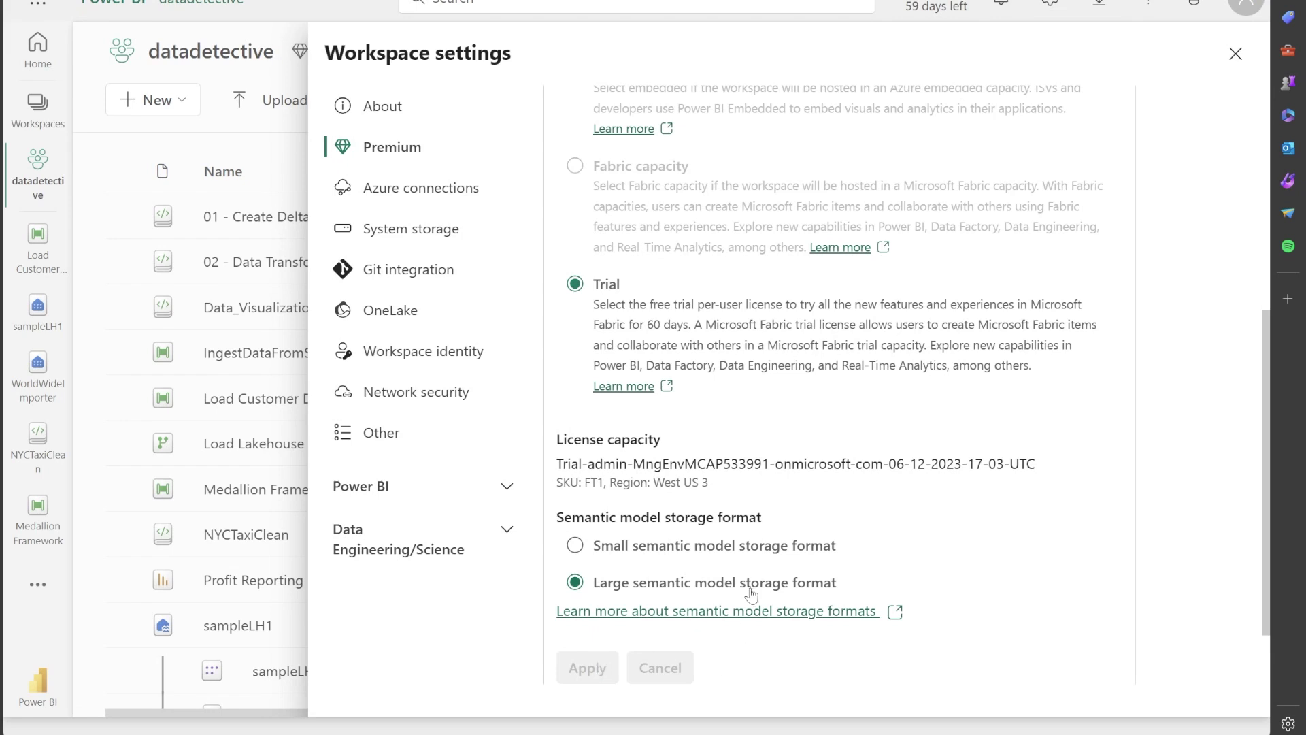
pyautogui.click(1236, 53)
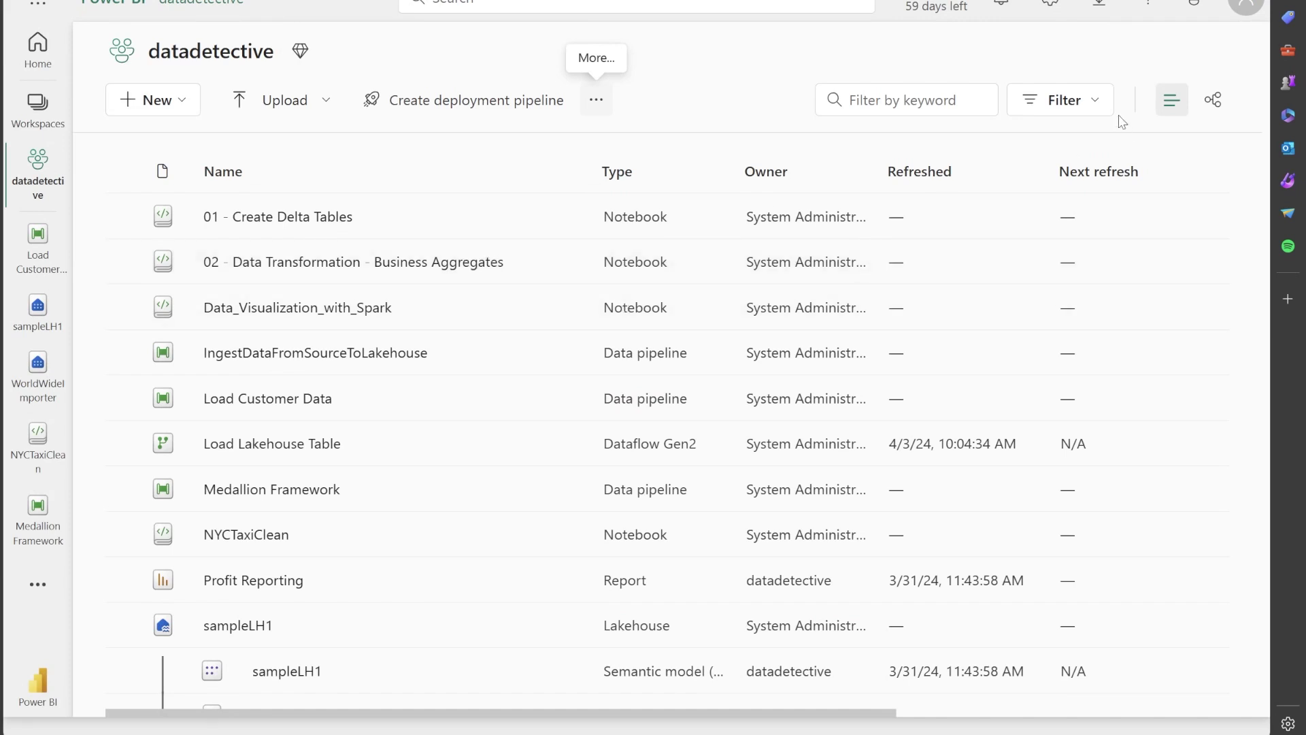
# Clear all notifications and confirm.
pyautogui.click(1006, 12)
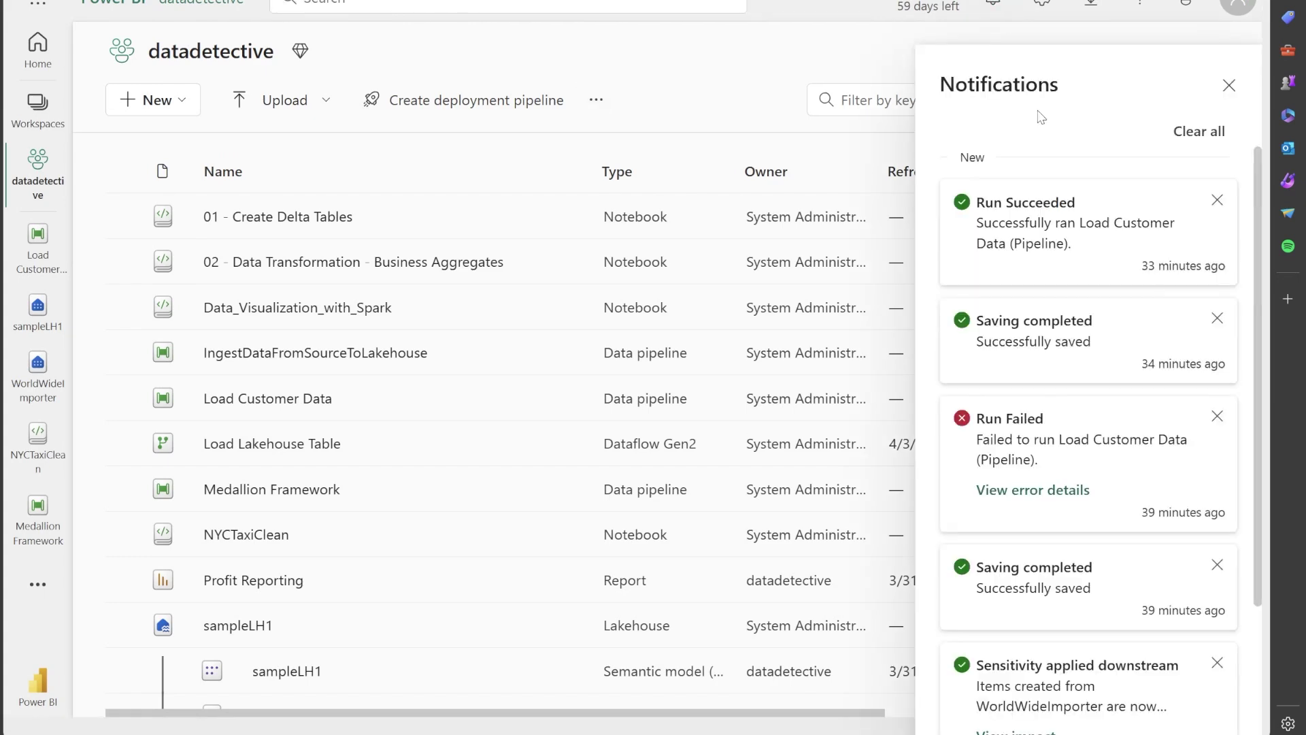
pyautogui.click(1209, 131)
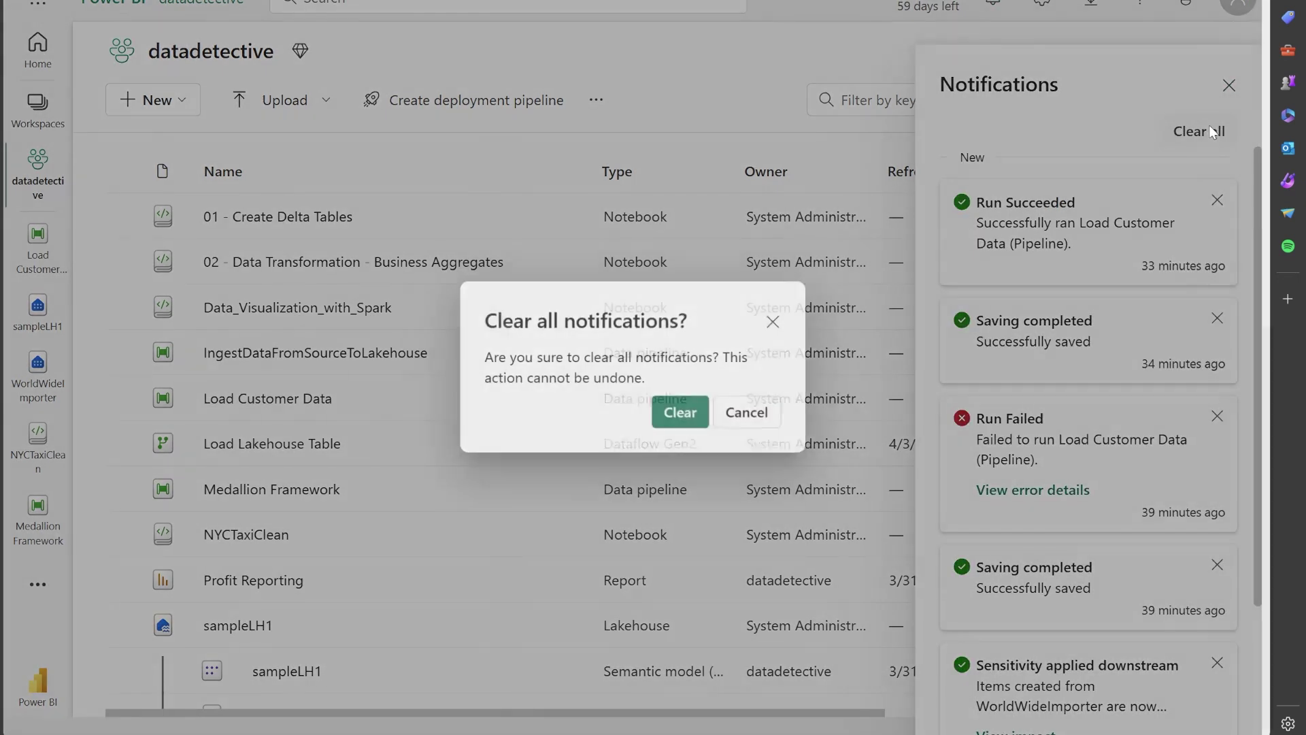
pyautogui.click(680, 413)
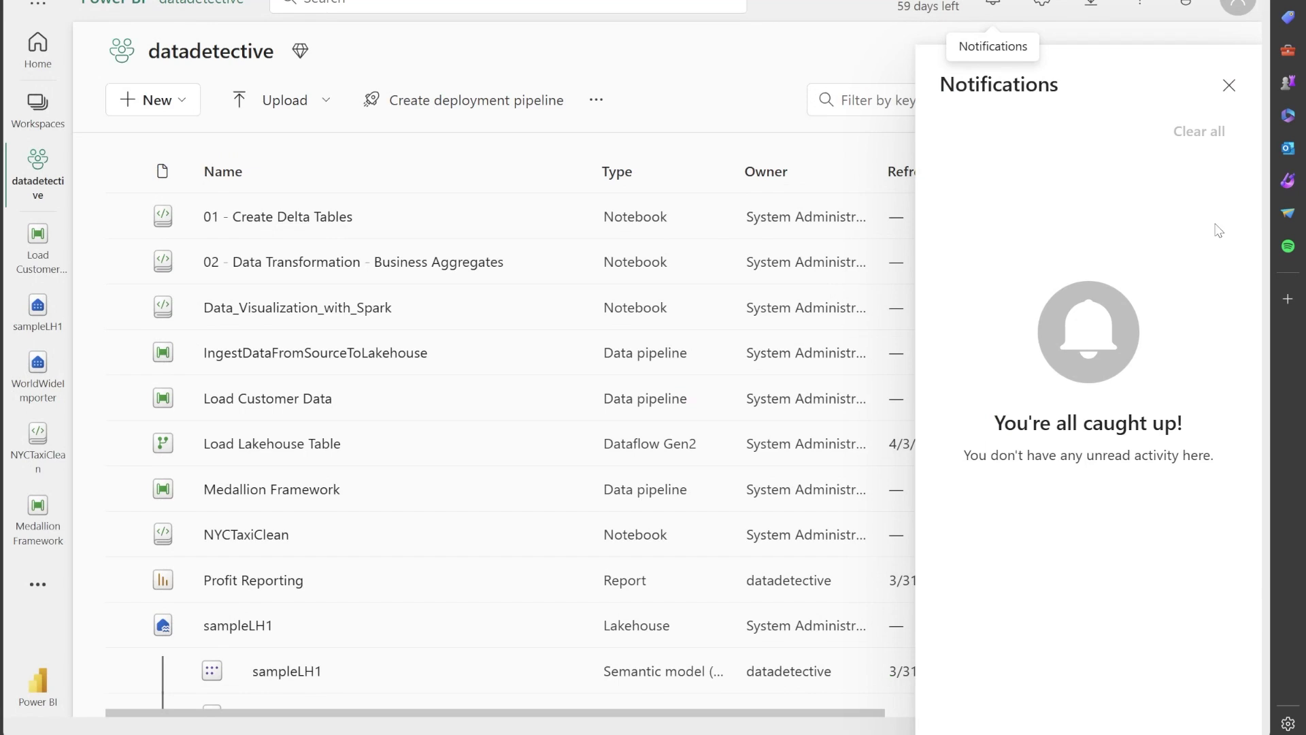
# Close the Notifications pane and show the datadetective workspace's overflow actions.
pyautogui.click(1229, 86)
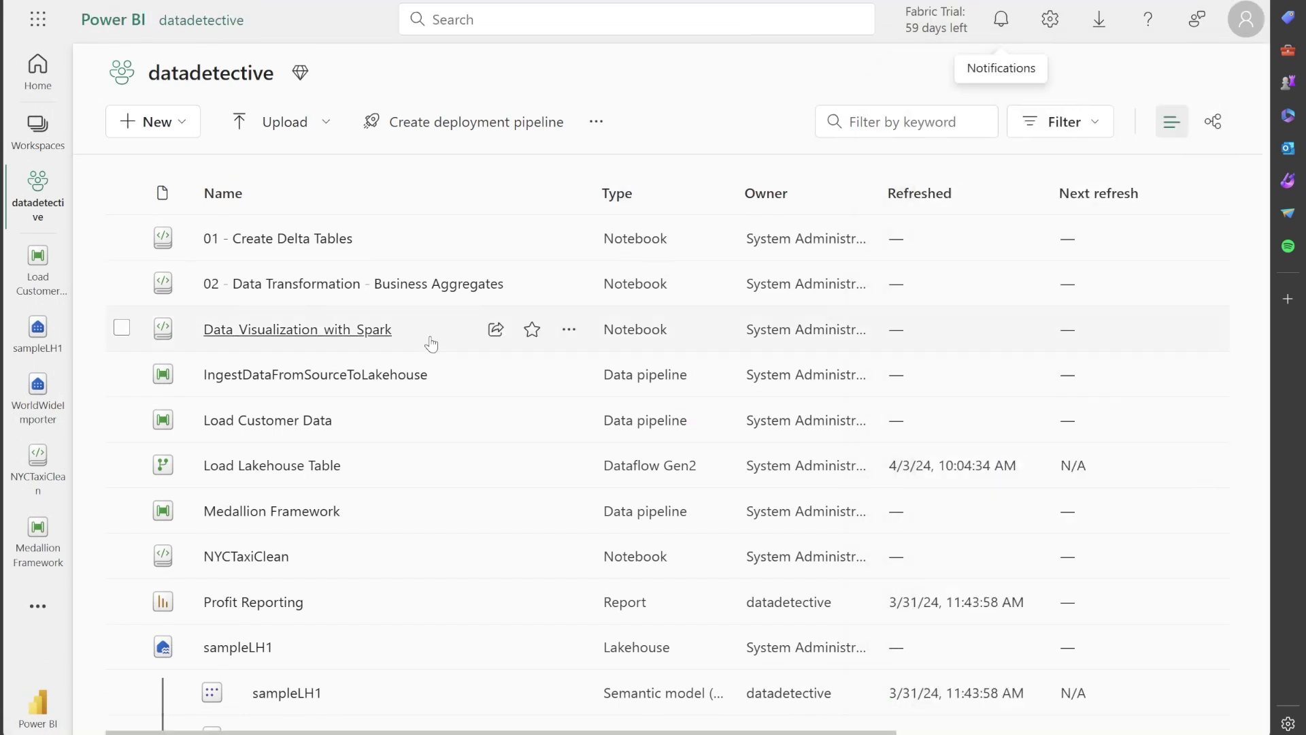
pyautogui.scroll(-2, 429, 341)
pyautogui.scroll(2, 430, 338)
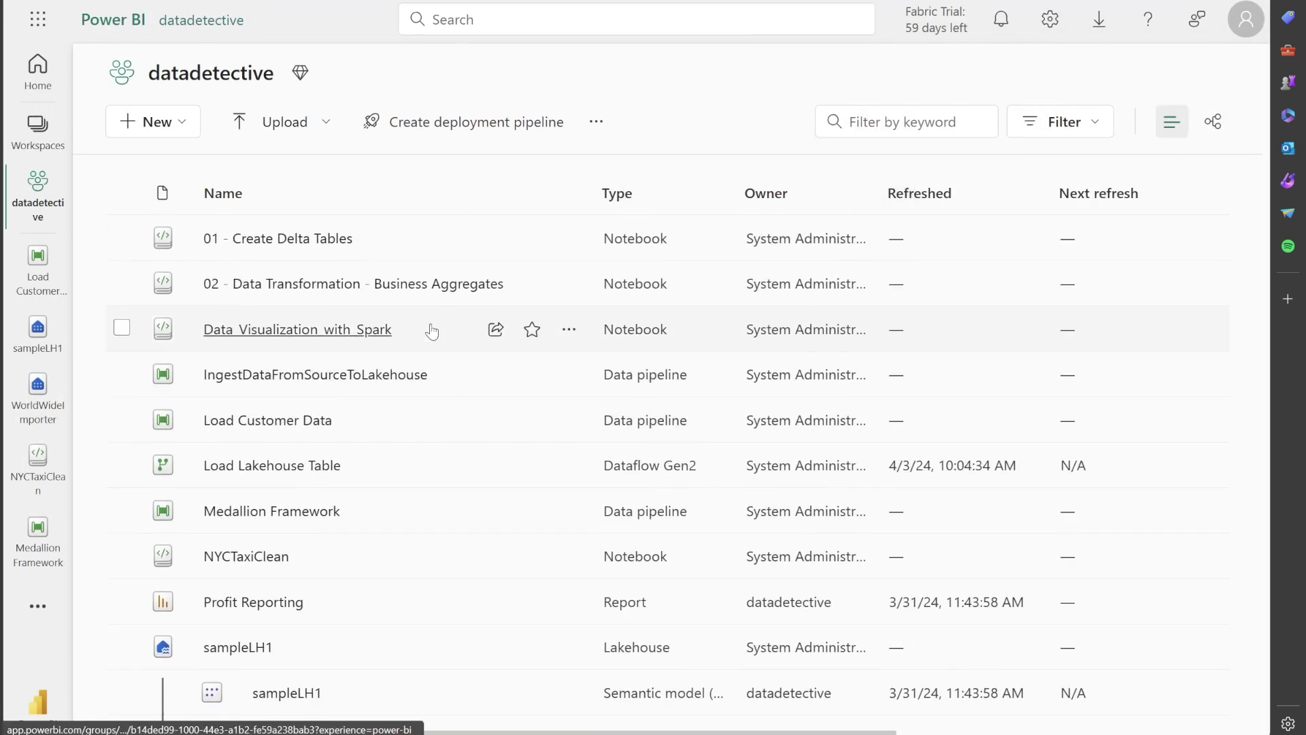
pyautogui.scroll(-1, 431, 328)
pyautogui.scroll(-2, 431, 329)
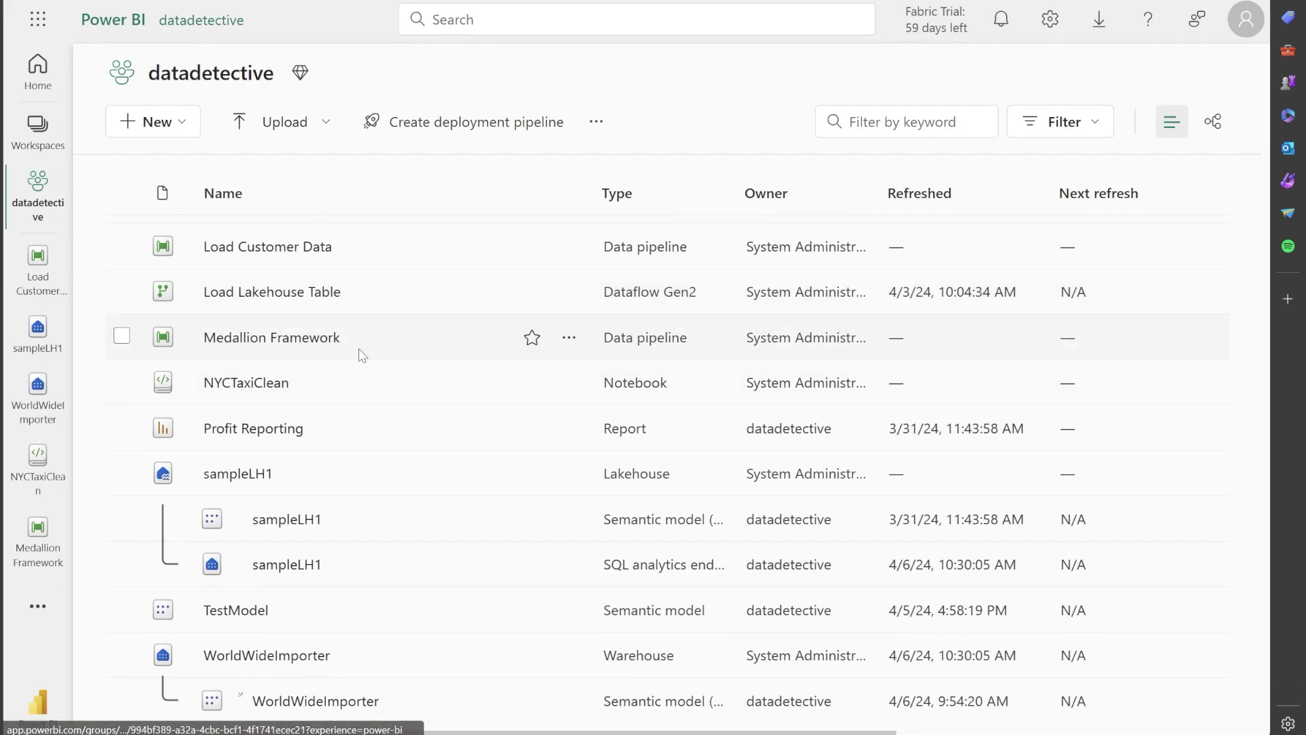
pyautogui.scroll(3, 359, 354)
pyautogui.click(596, 122)
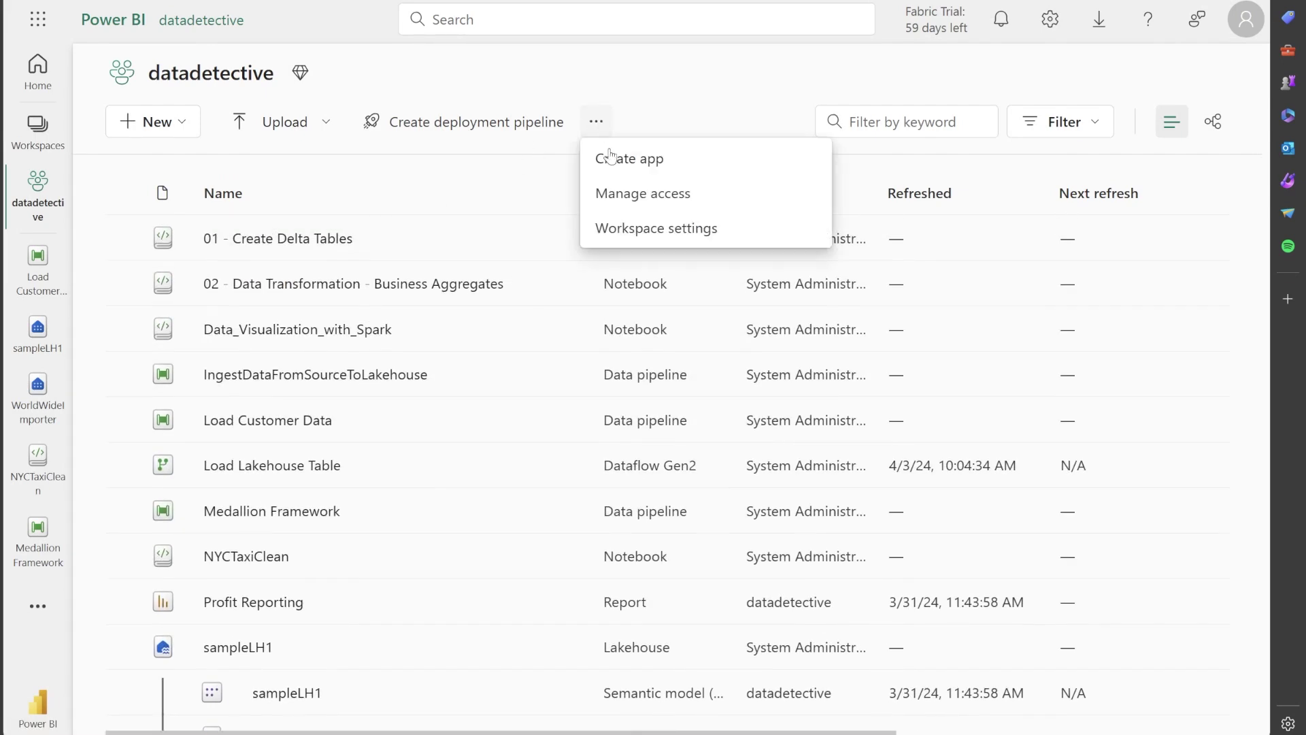
pyautogui.click(613, 229)
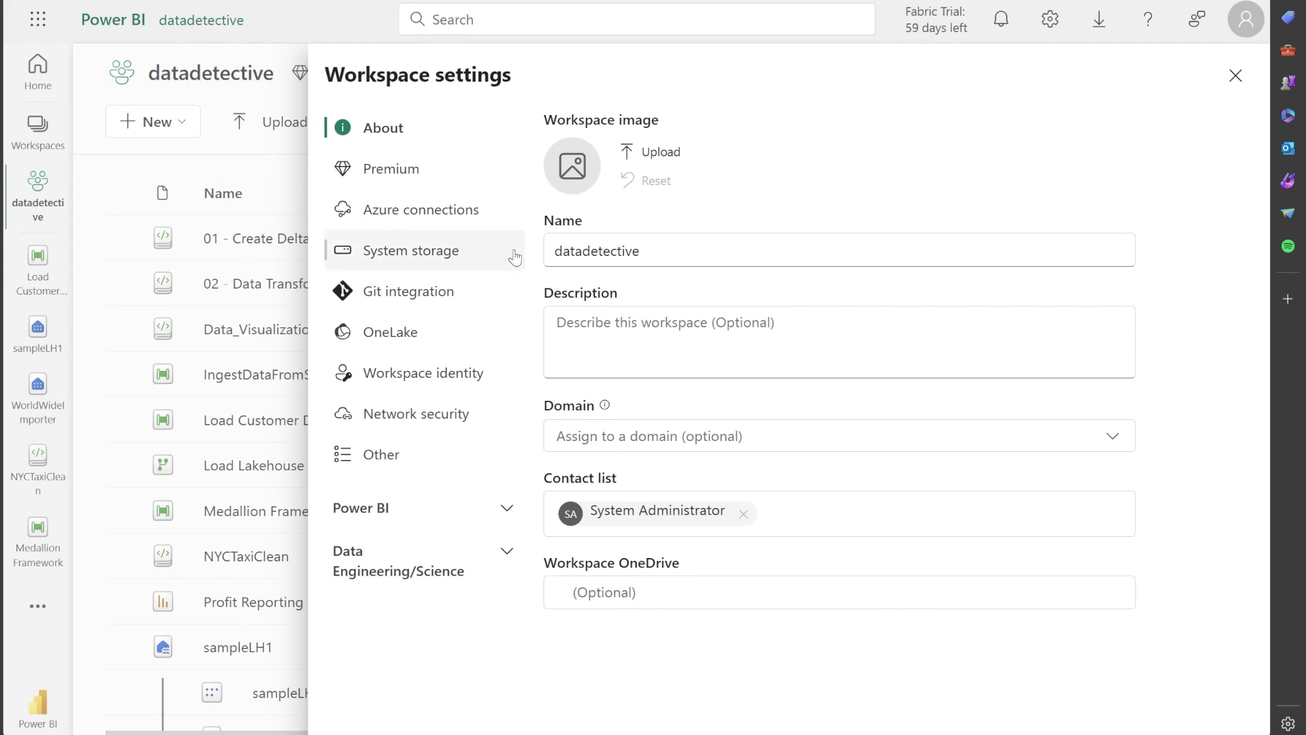
pyautogui.click(439, 295)
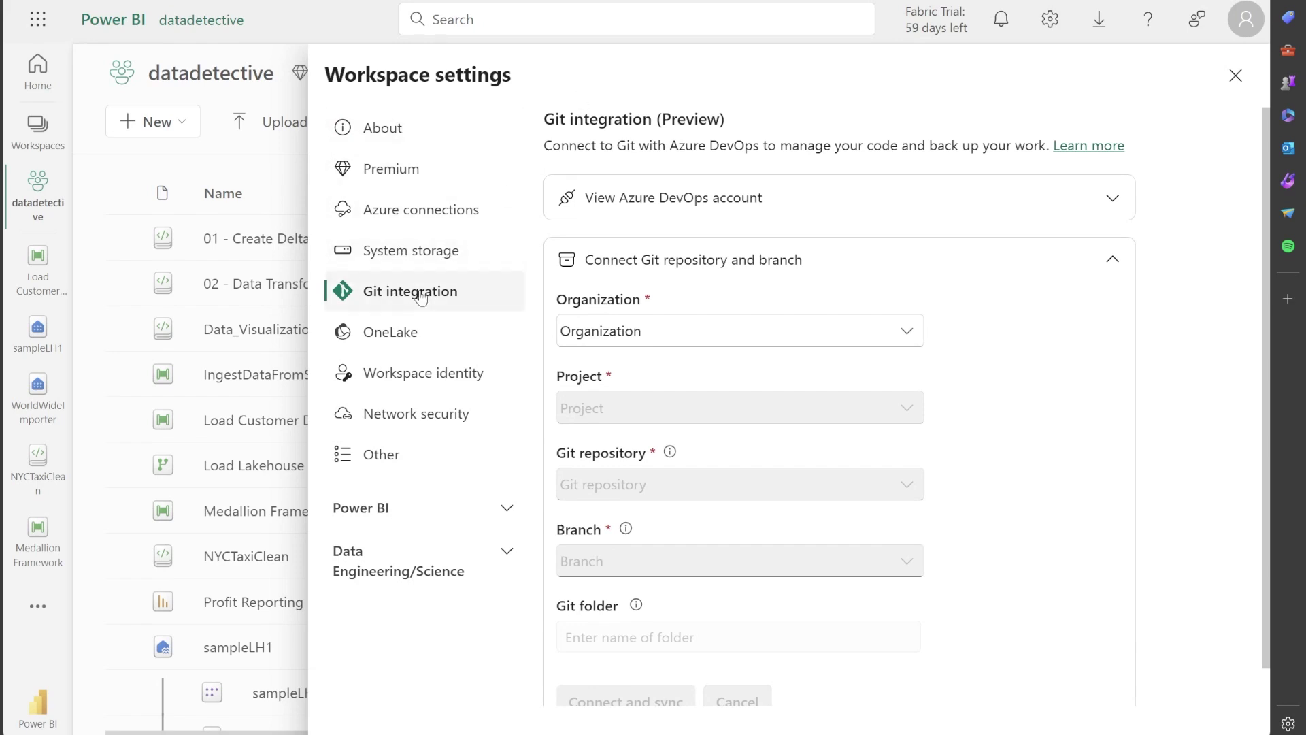
pyautogui.click(727, 204)
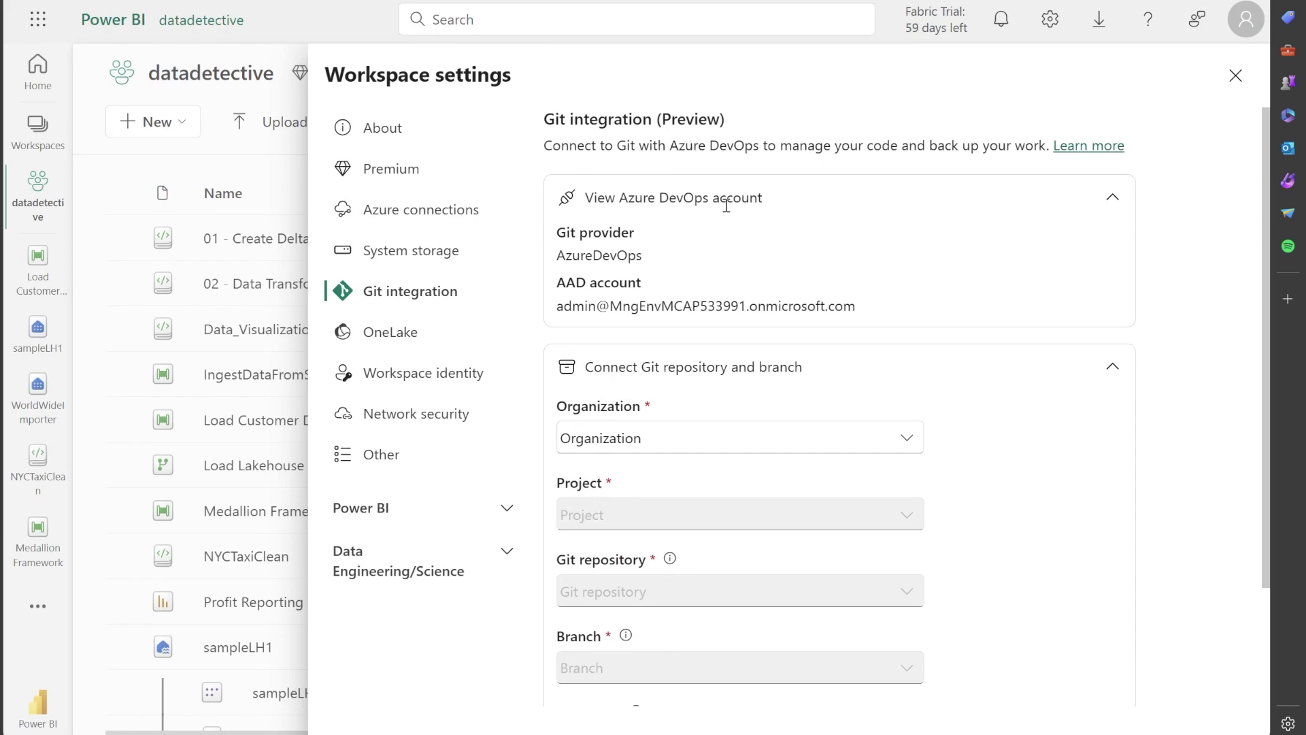
pyautogui.click(1112, 199)
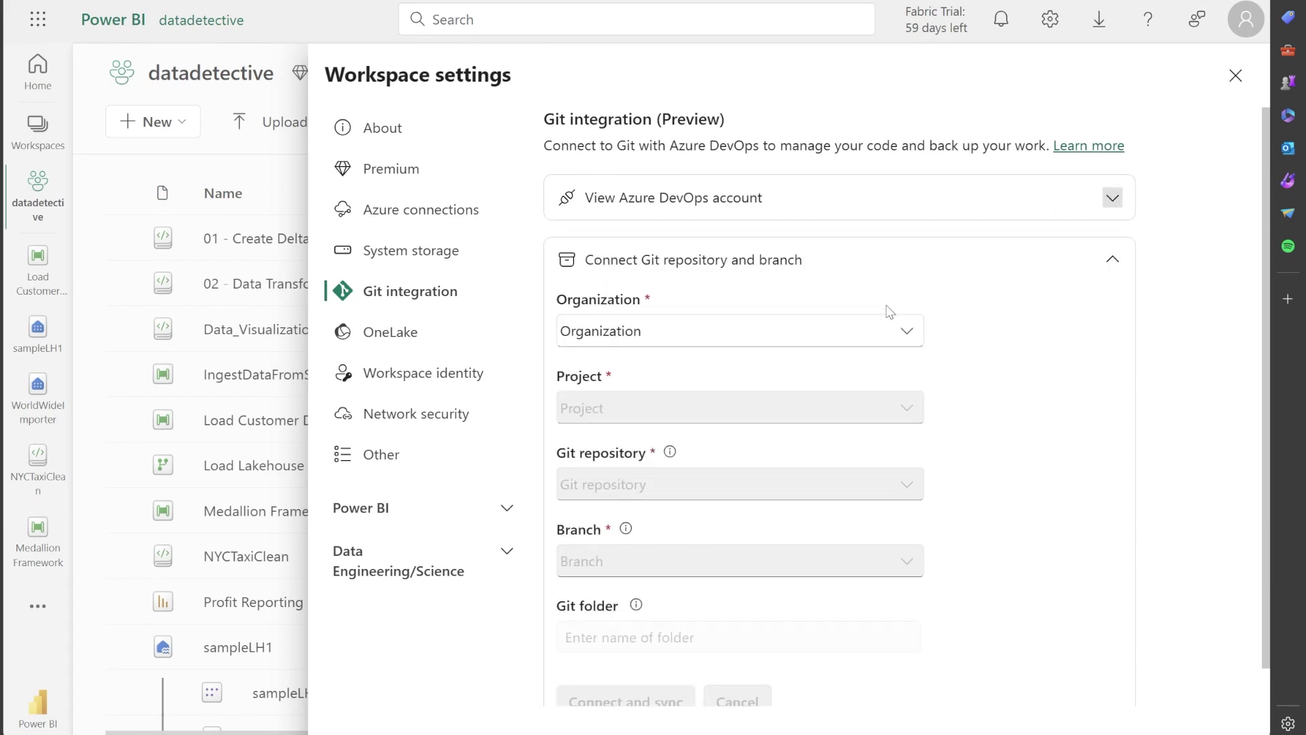
pyautogui.click(1112, 199)
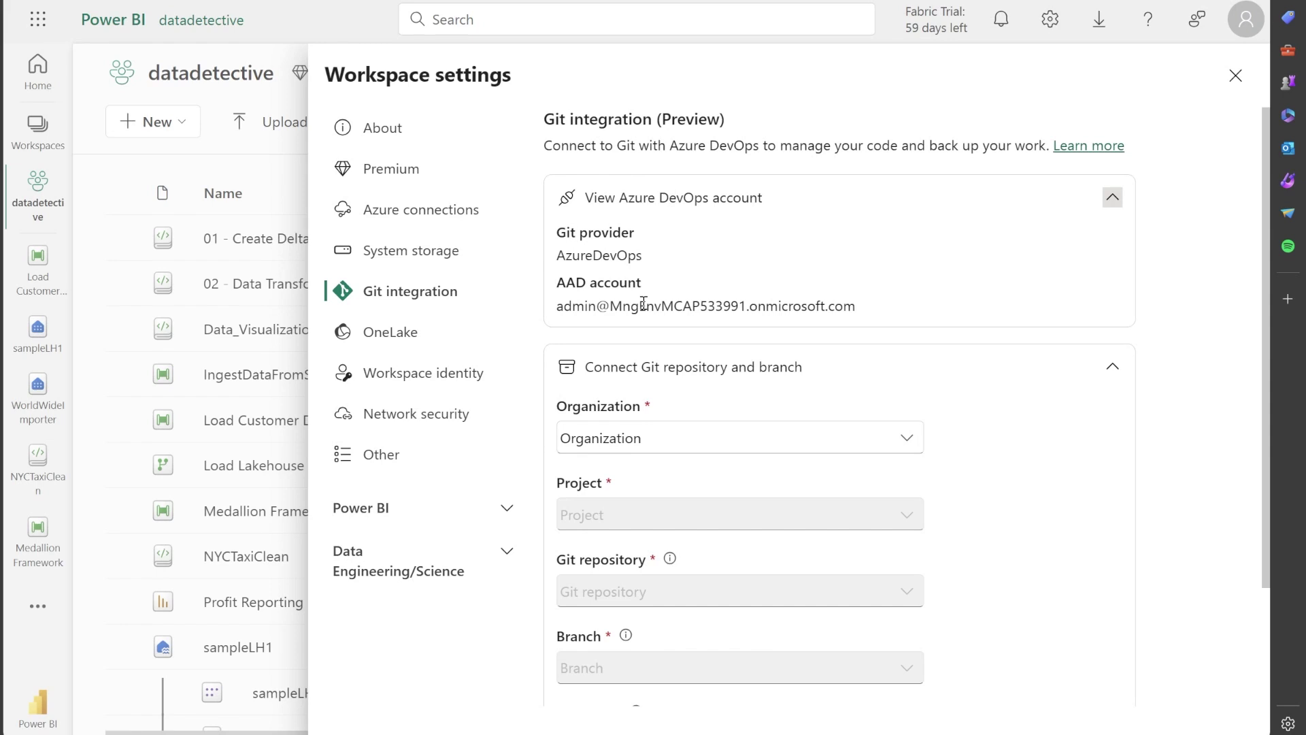
pyautogui.click(1112, 196)
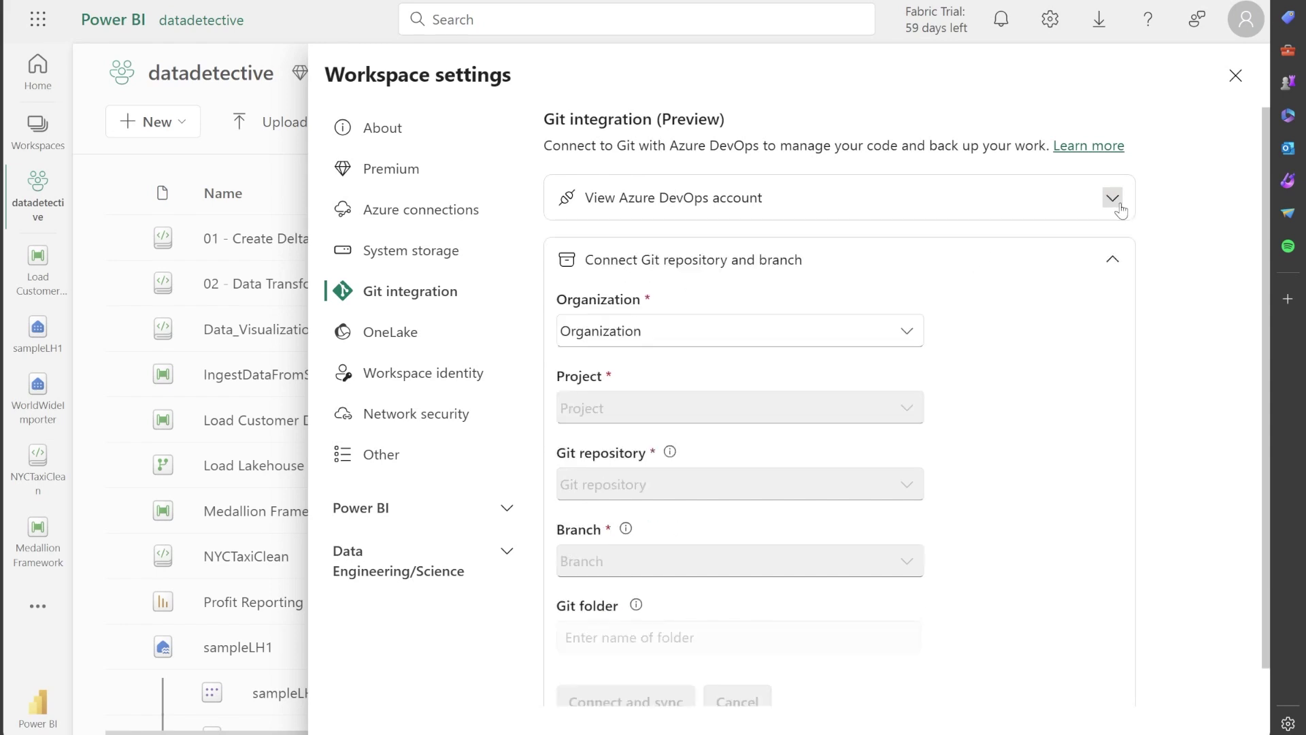
pyautogui.click(714, 329)
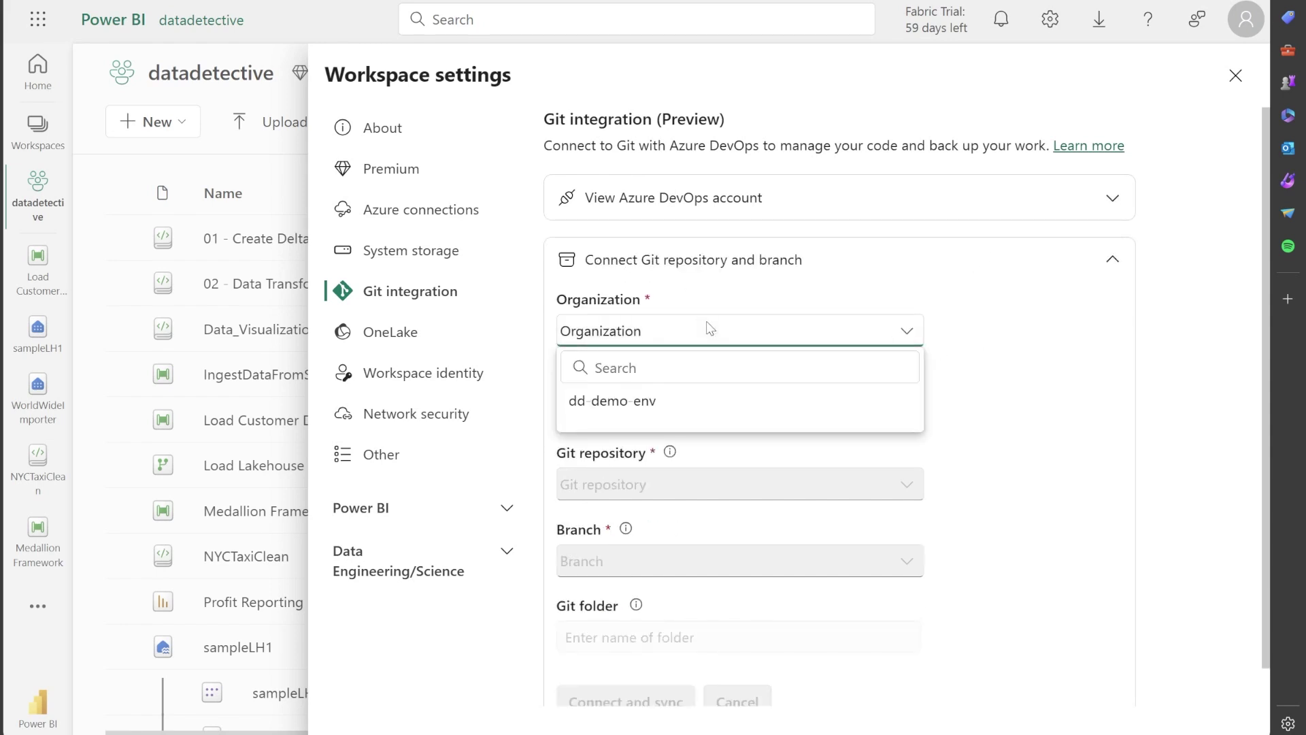
pyautogui.click(963, 330)
pyautogui.scroll(-1, 871, 407)
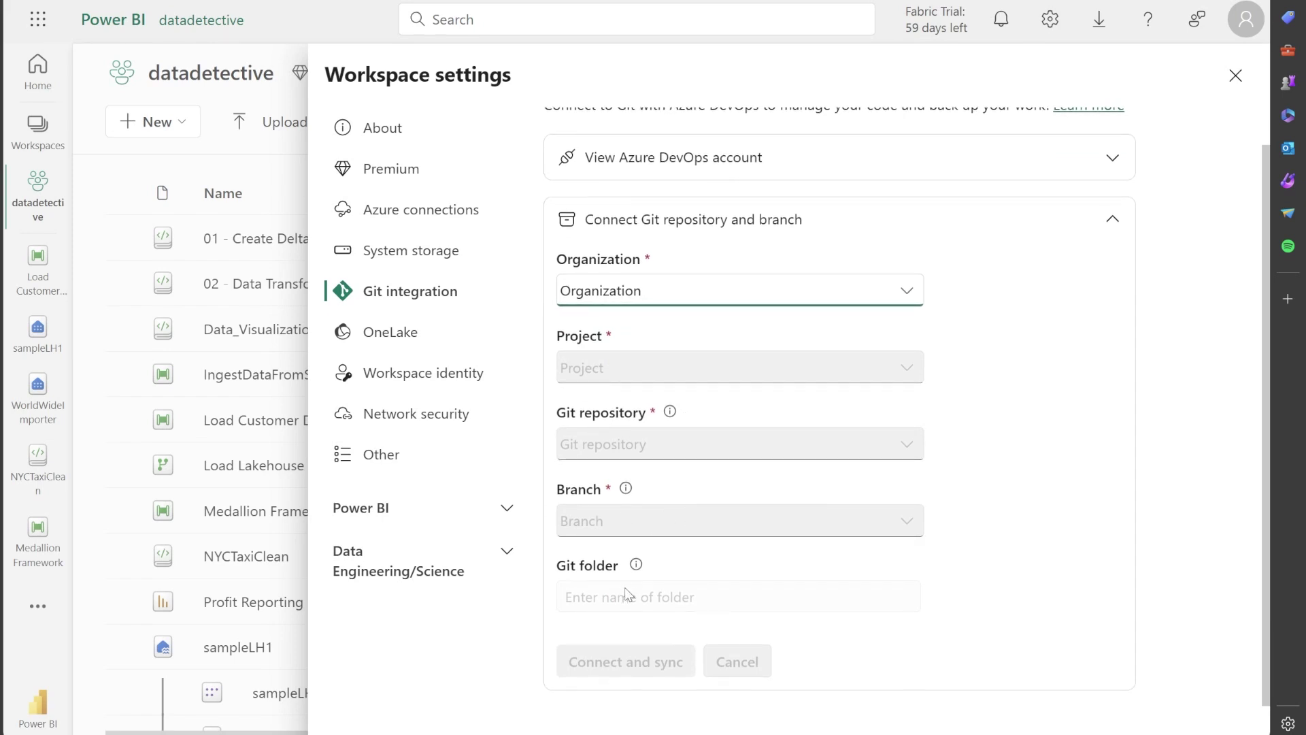
pyautogui.scroll(1, 1014, 511)
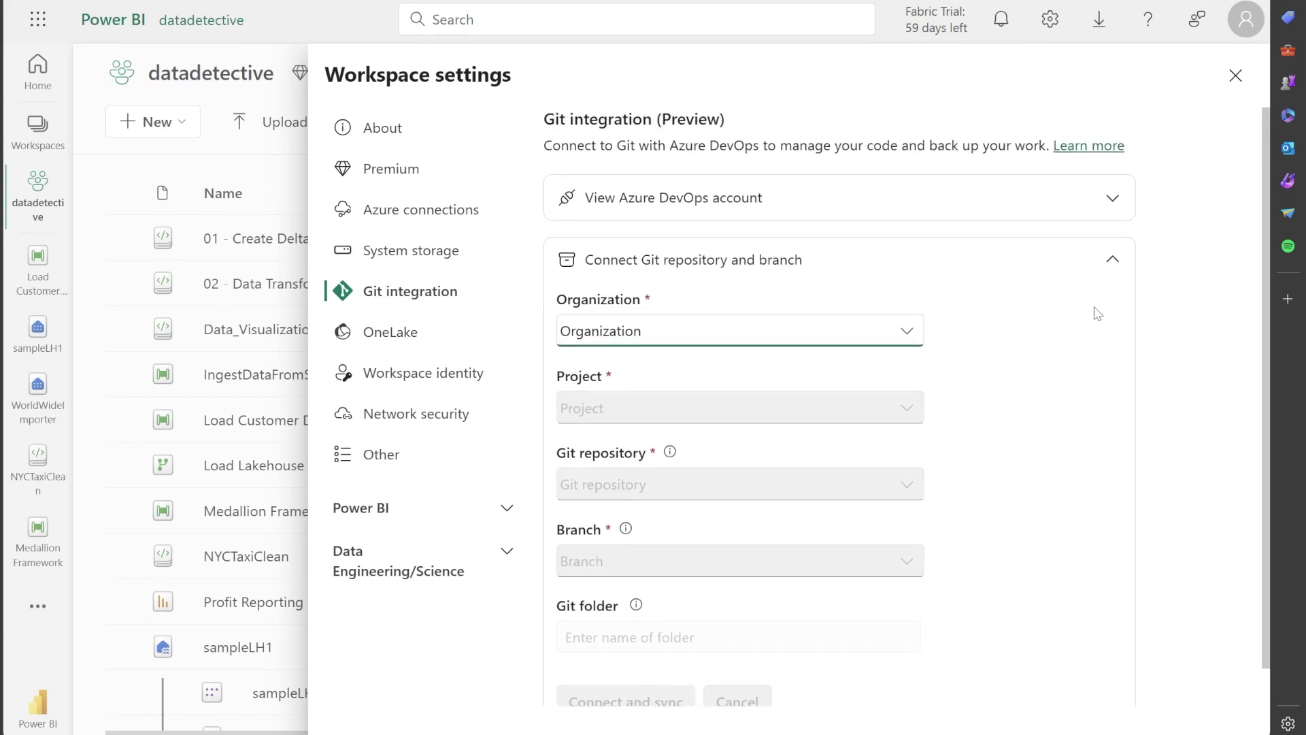
pyautogui.click(1112, 260)
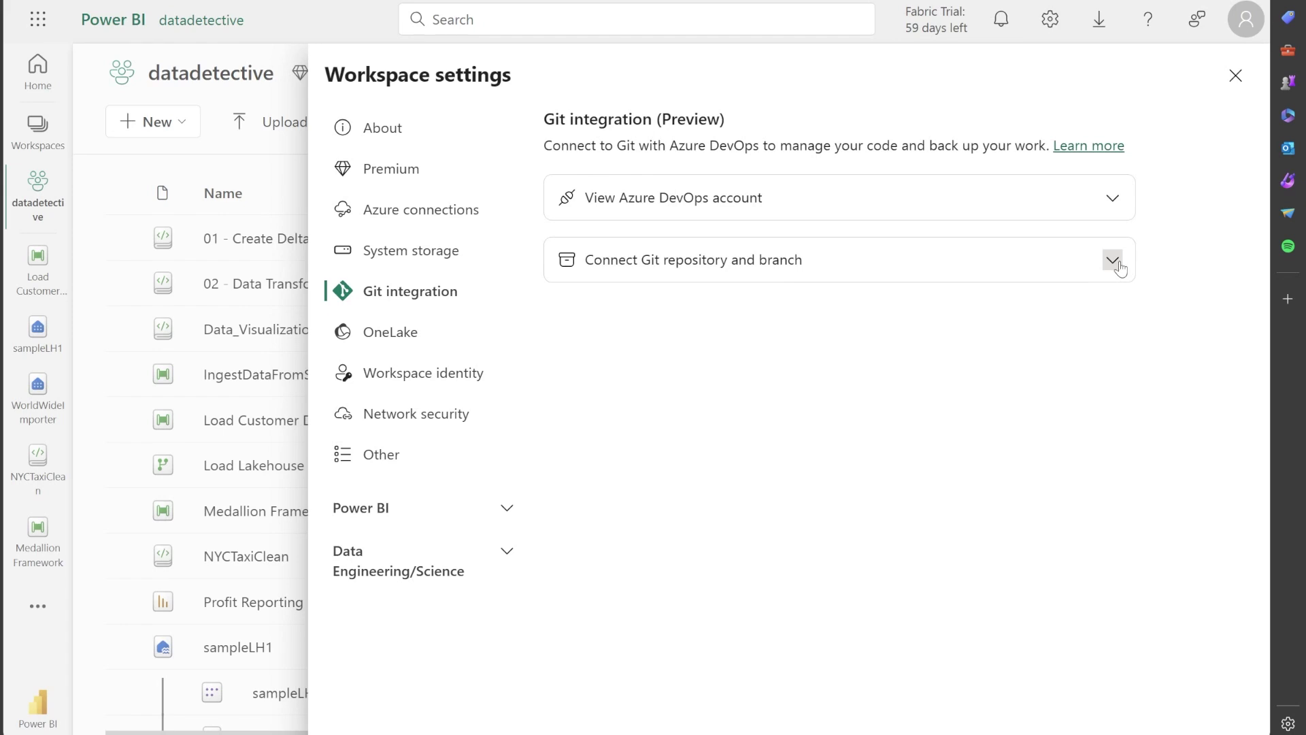
pyautogui.click(1235, 76)
pyautogui.scroll(-3, 180, 436)
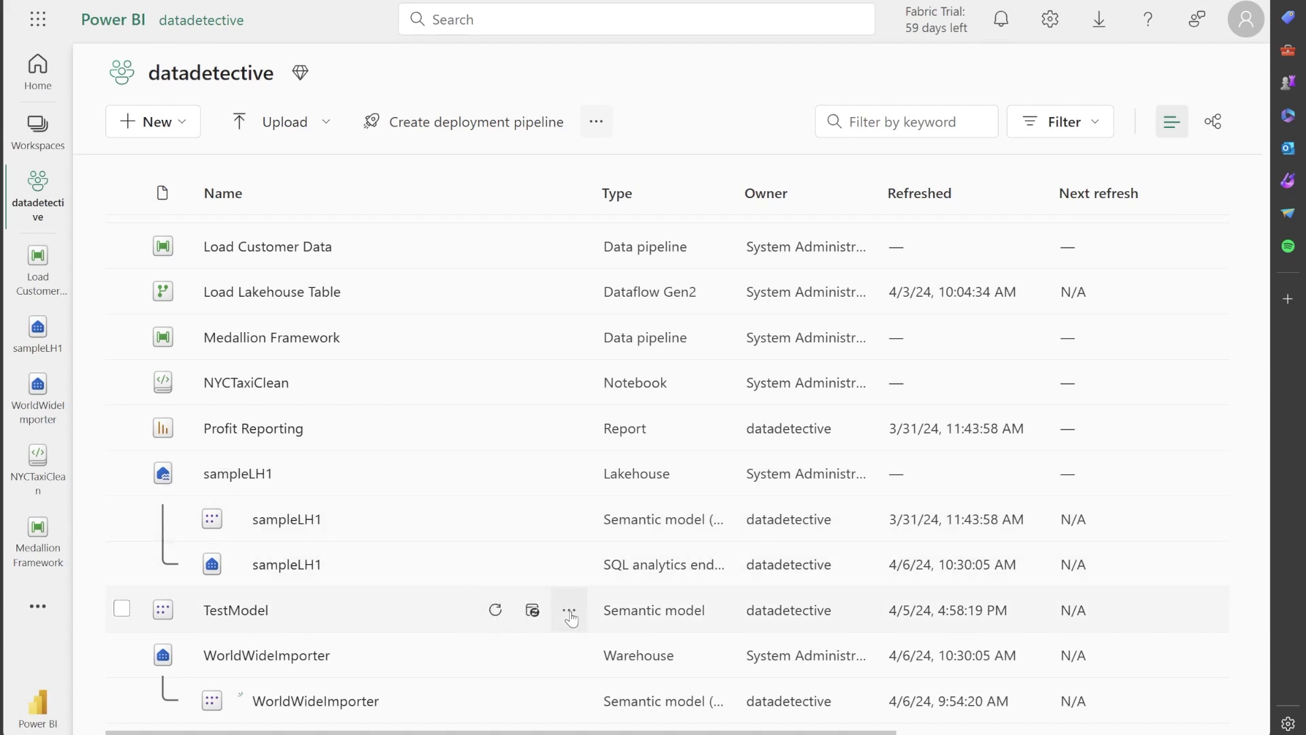
# Open TestModel's settings and expand its Large semantic model storage format section.
pyautogui.click(568, 610)
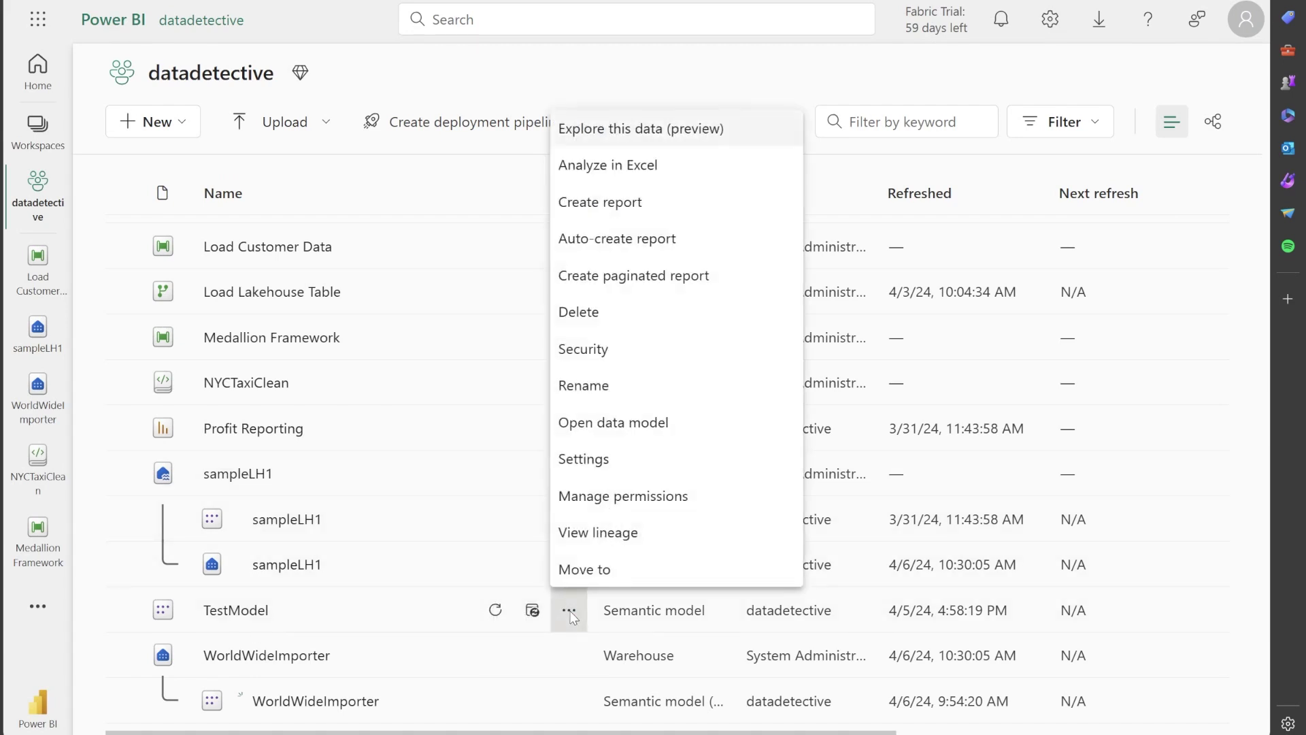
pyautogui.click(586, 462)
pyautogui.scroll(-4, 693, 400)
pyautogui.scroll(-2, 698, 398)
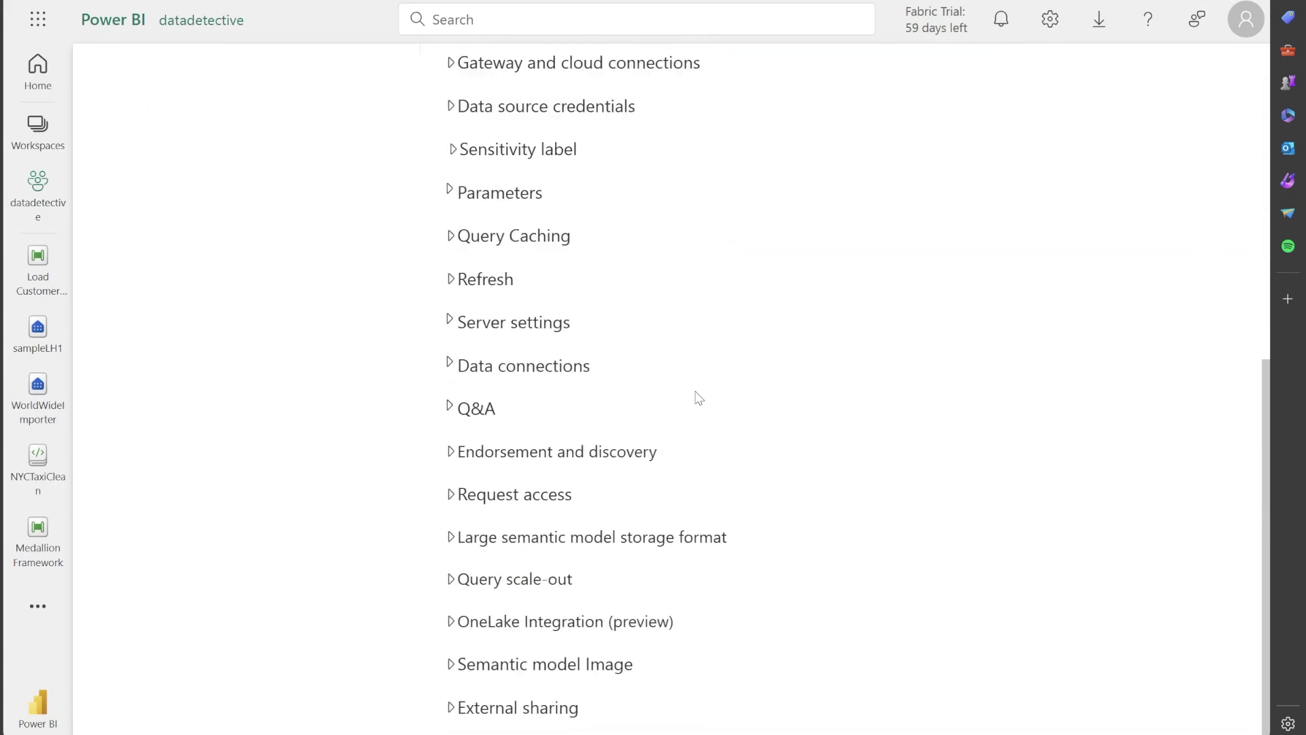
pyautogui.click(457, 532)
pyautogui.scroll(-1, 528, 533)
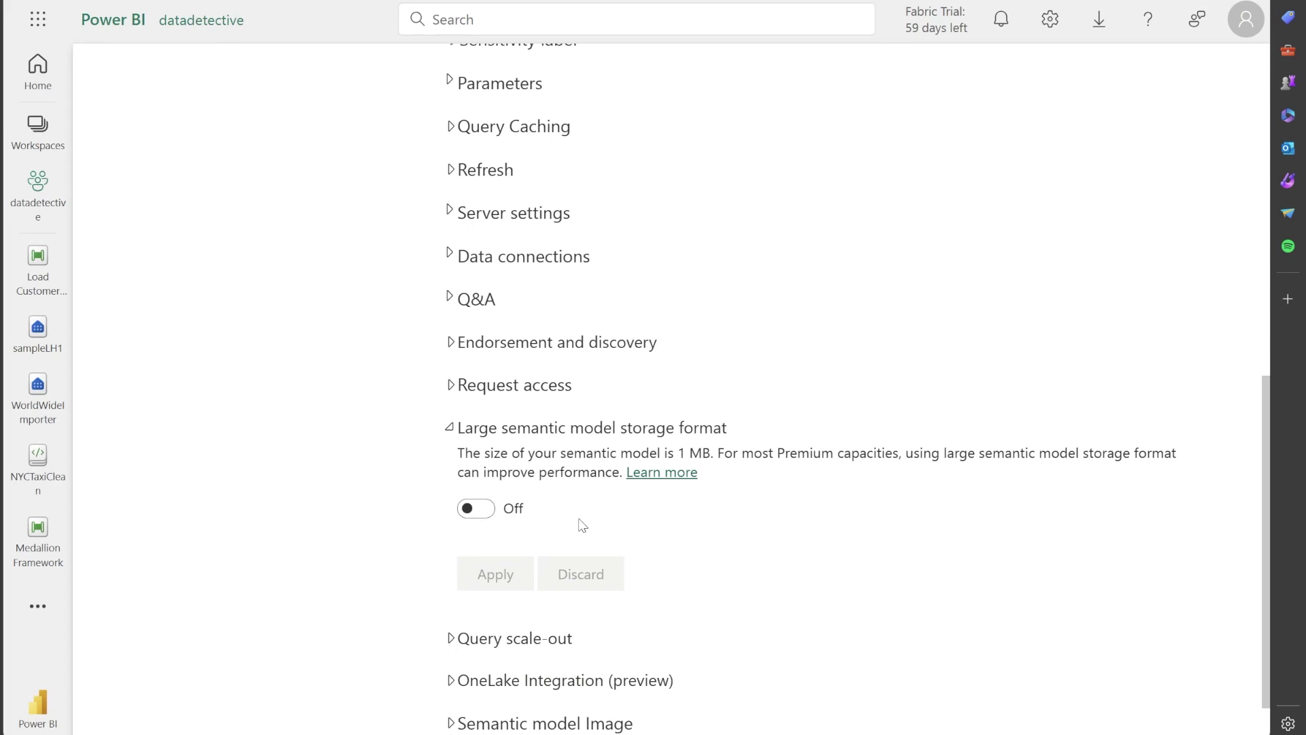
# Turn on Large semantic model storage format for TestModel, apply, and dismiss the success notice.
pyautogui.click(476, 509)
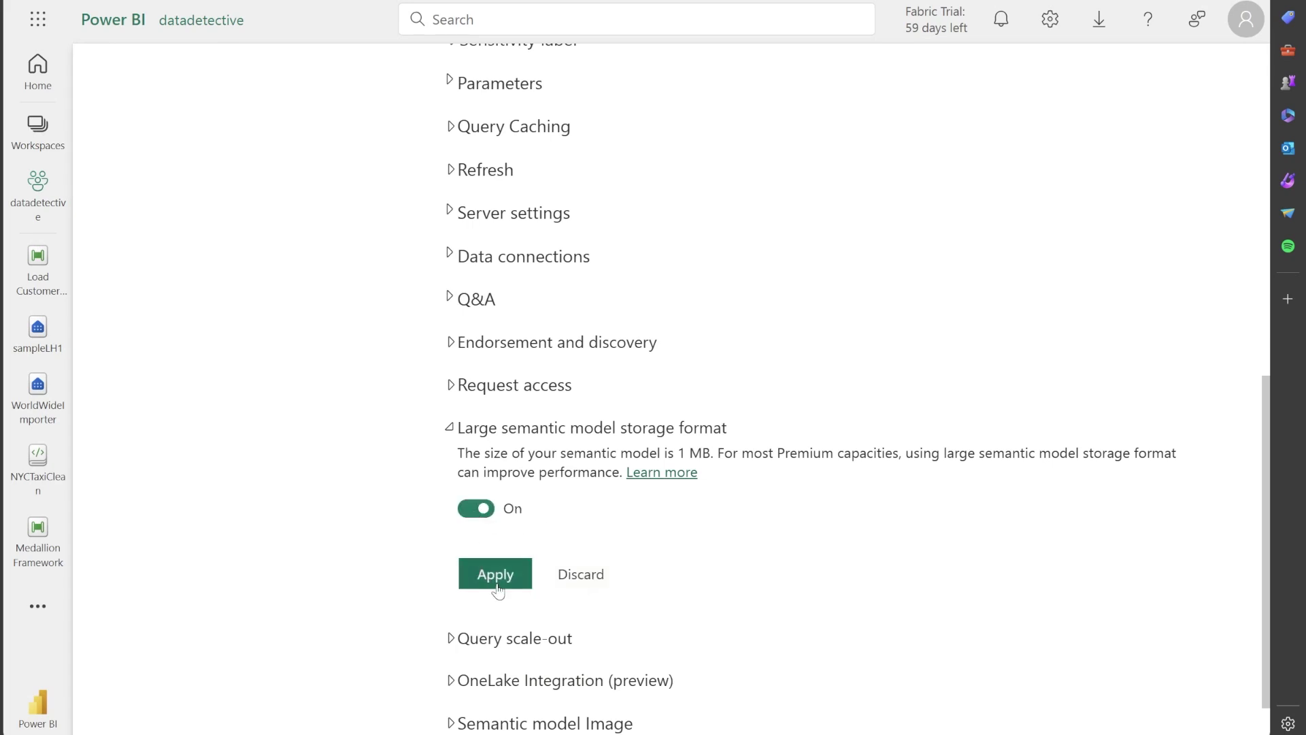
pyautogui.click(496, 575)
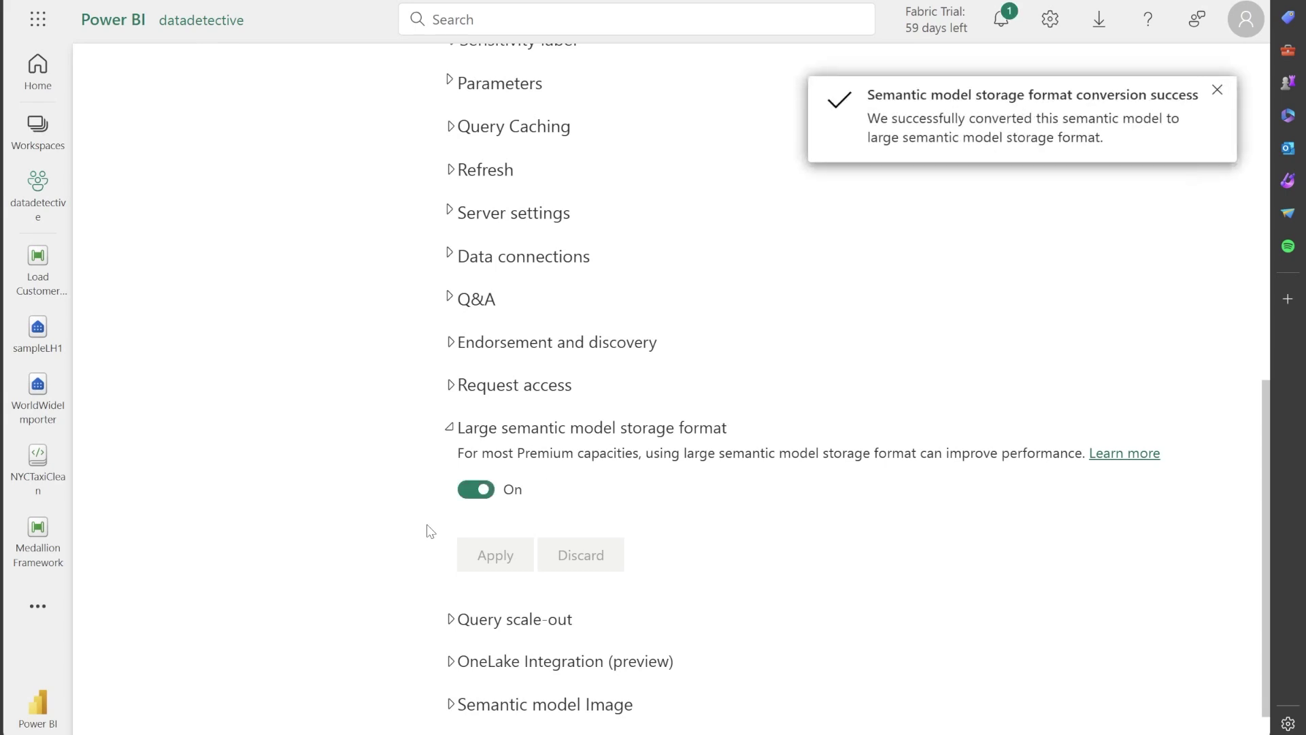
pyautogui.click(1218, 91)
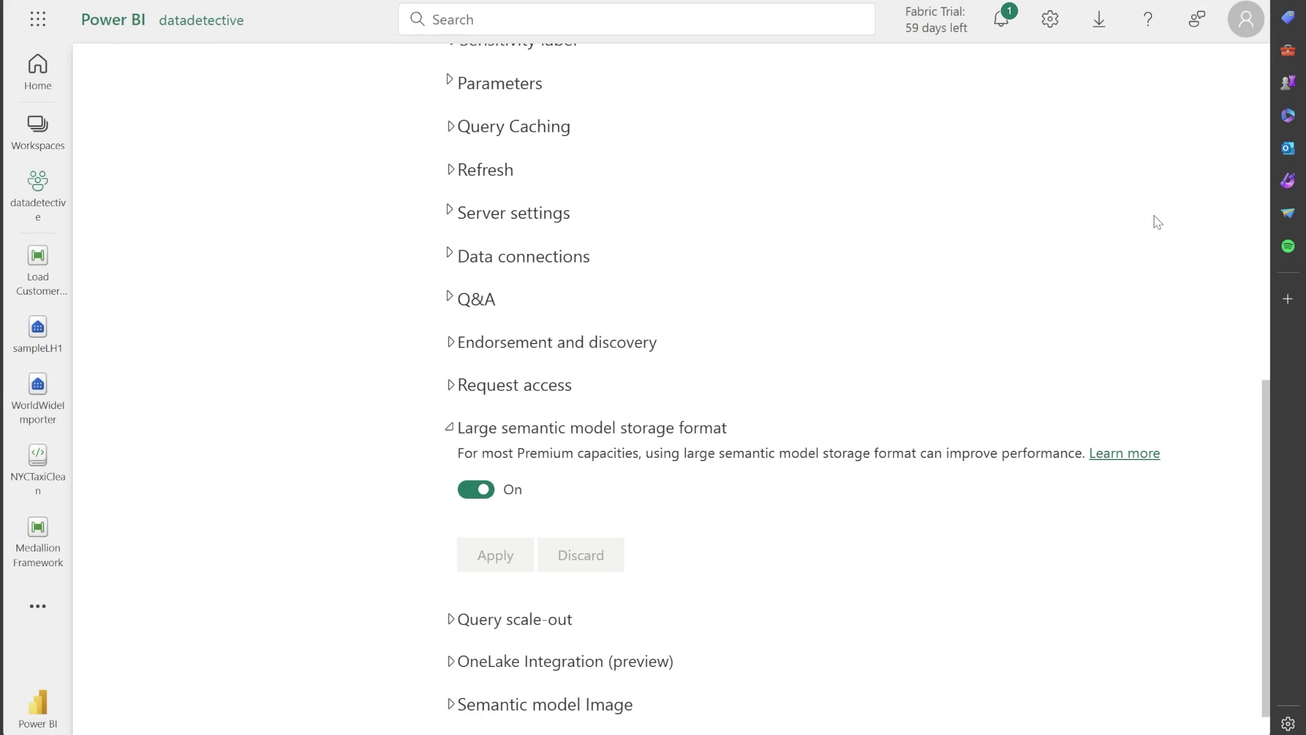
pyautogui.scroll(3, 617, 419)
pyautogui.scroll(3, 616, 420)
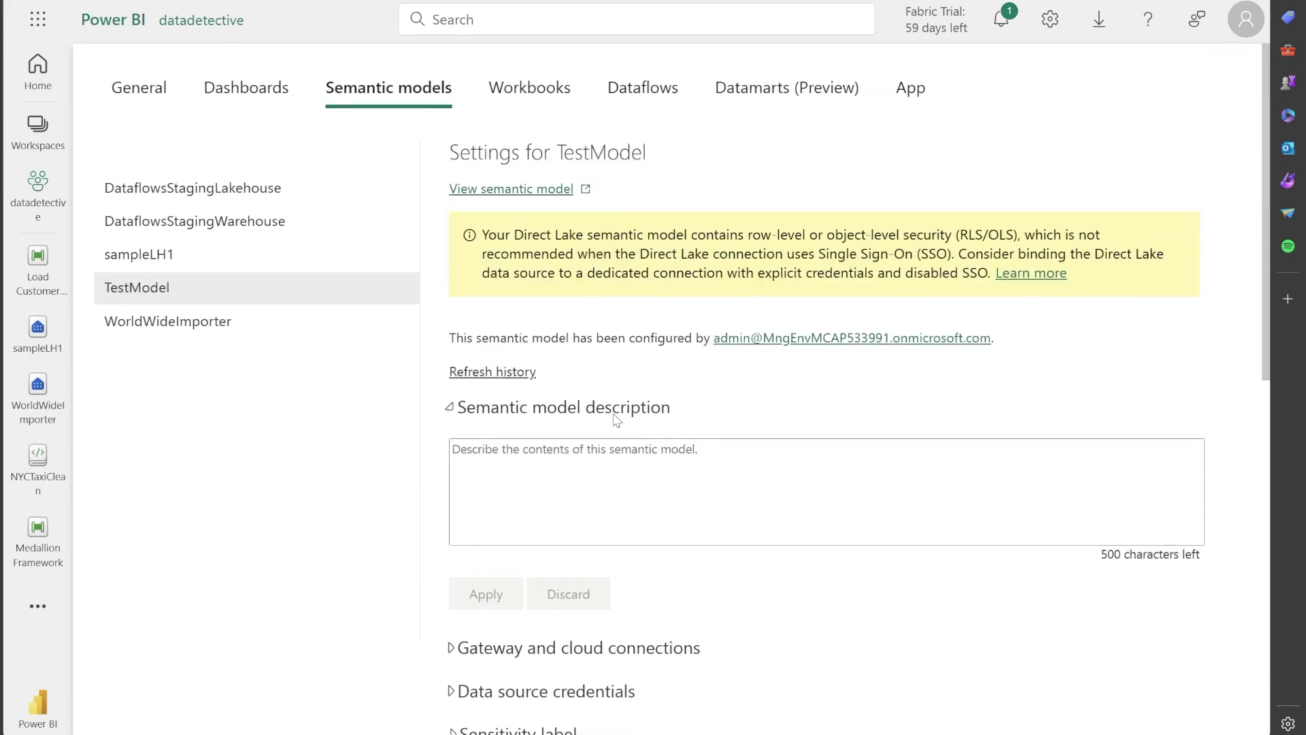
pyautogui.scroll(-2, 616, 419)
pyautogui.scroll(-1, 593, 443)
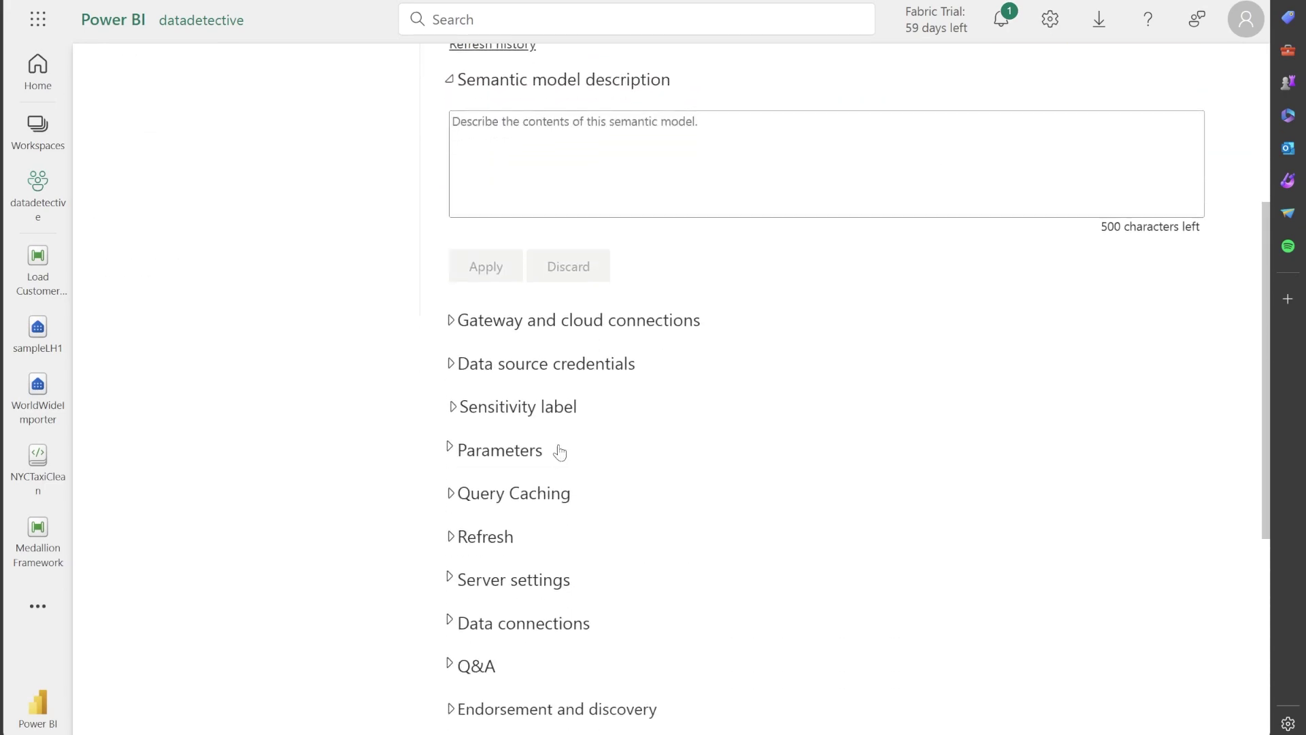
pyautogui.scroll(-2, 557, 449)
pyautogui.scroll(-1, 546, 438)
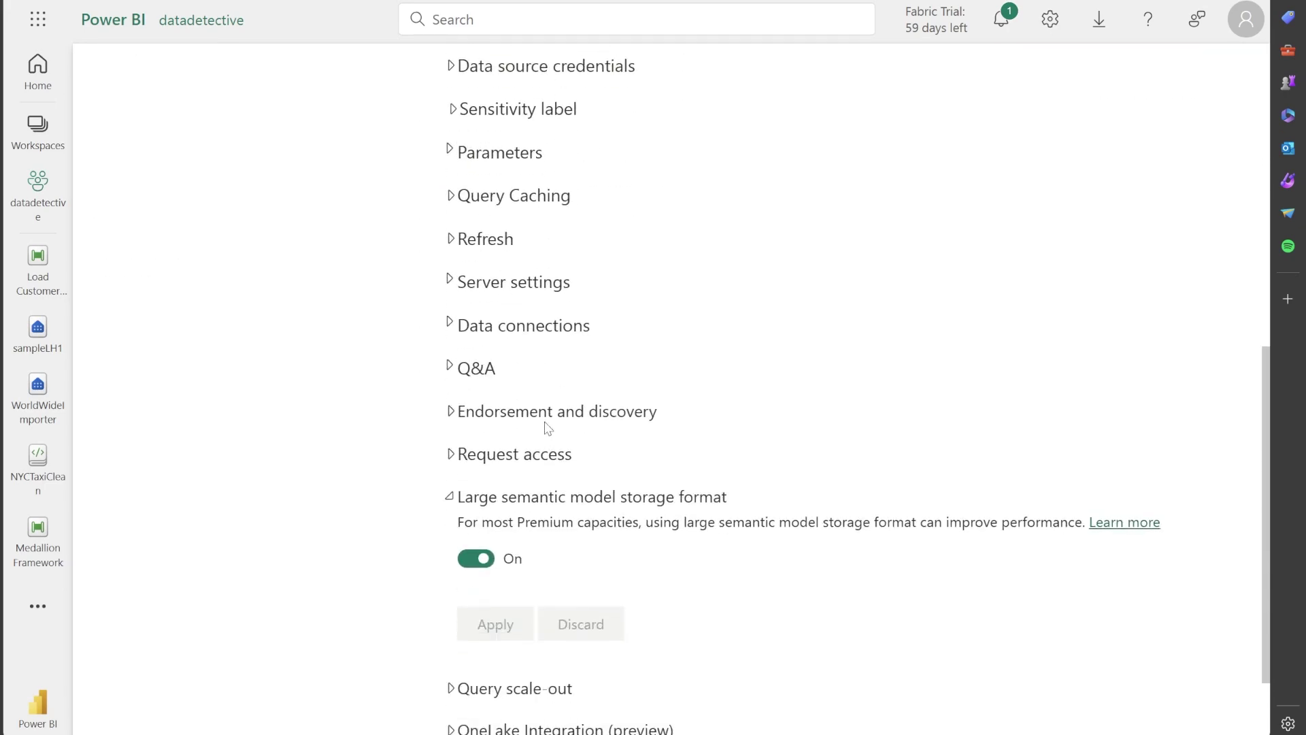
pyautogui.scroll(-1, 617, 467)
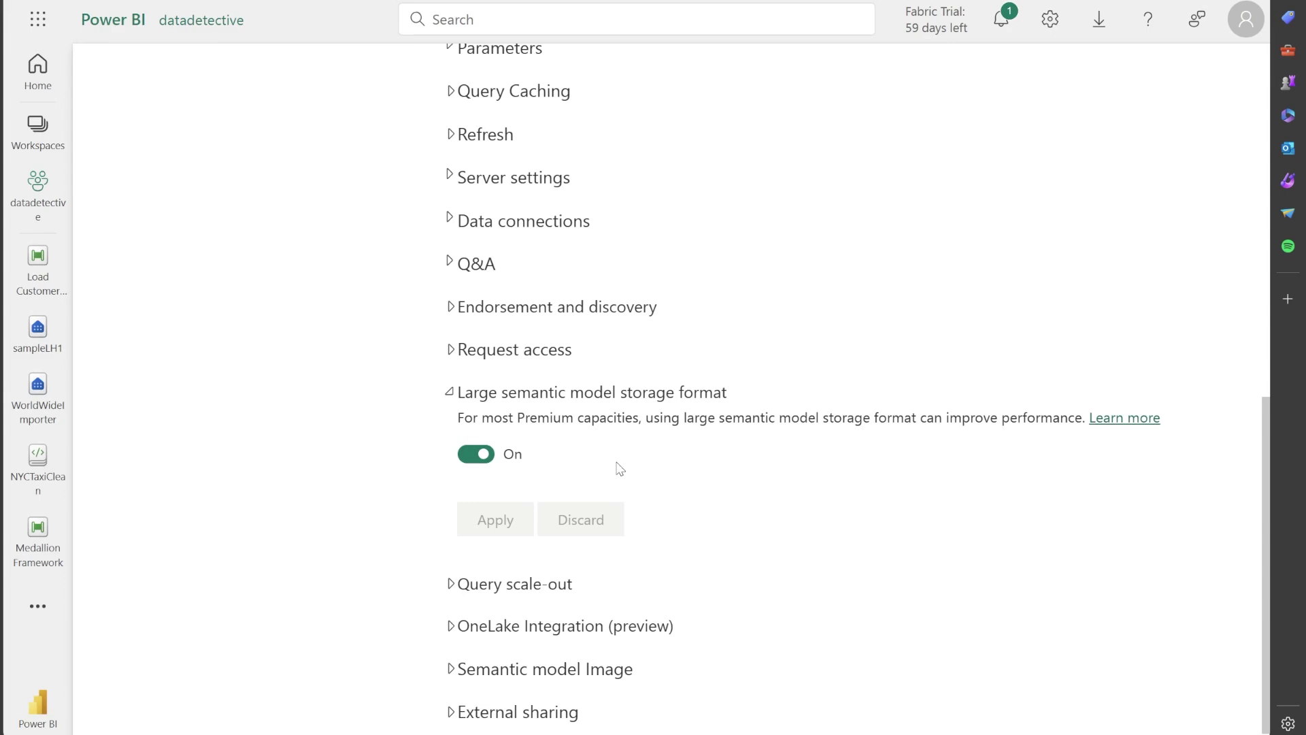
pyautogui.scroll(5, 617, 467)
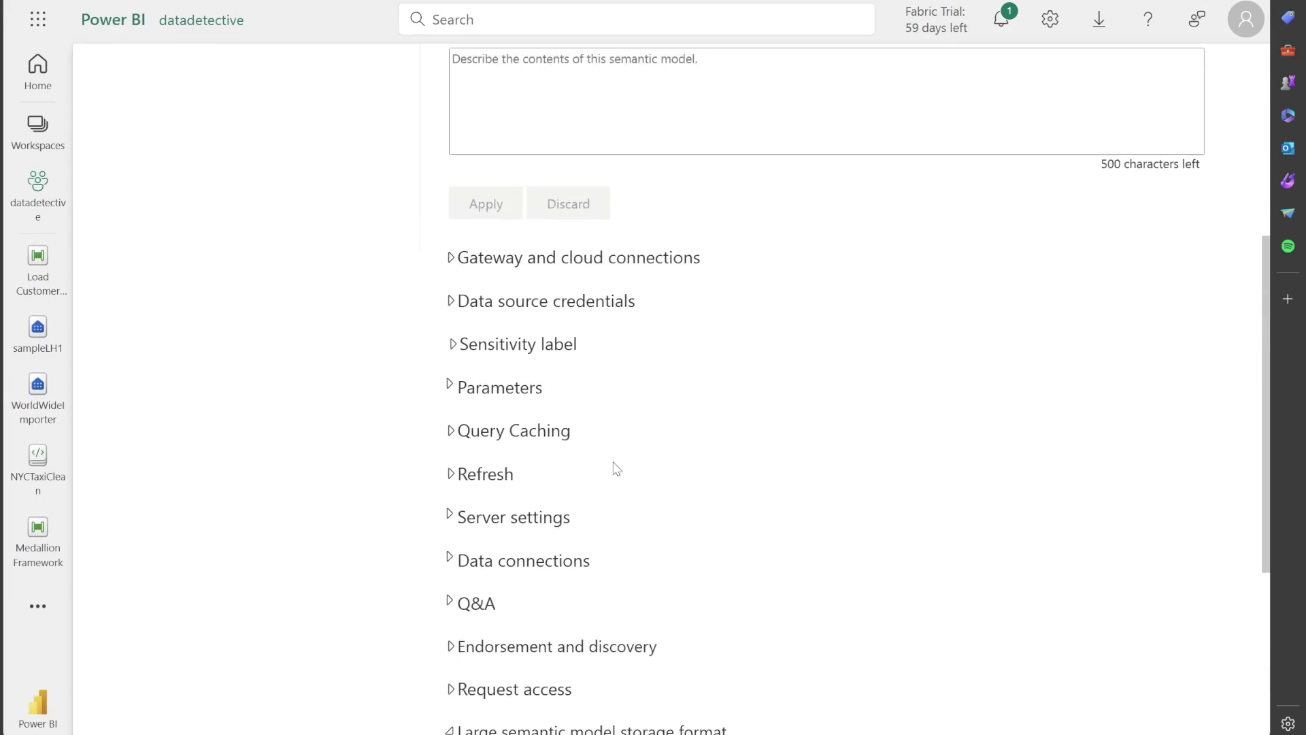
pyautogui.scroll(3, 617, 467)
pyautogui.scroll(-4, 561, 454)
pyautogui.scroll(-4, 559, 454)
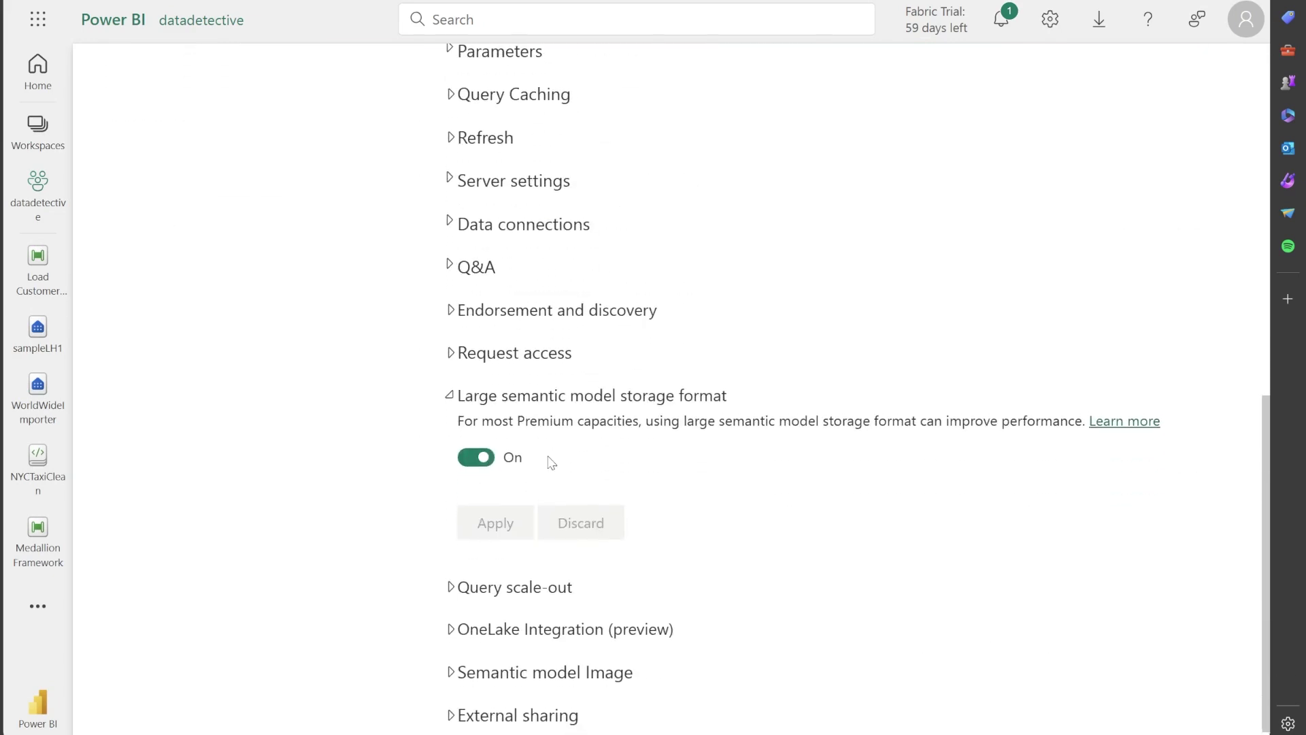
pyautogui.scroll(2, 549, 460)
pyautogui.scroll(3, 547, 461)
pyautogui.scroll(2, 459, 442)
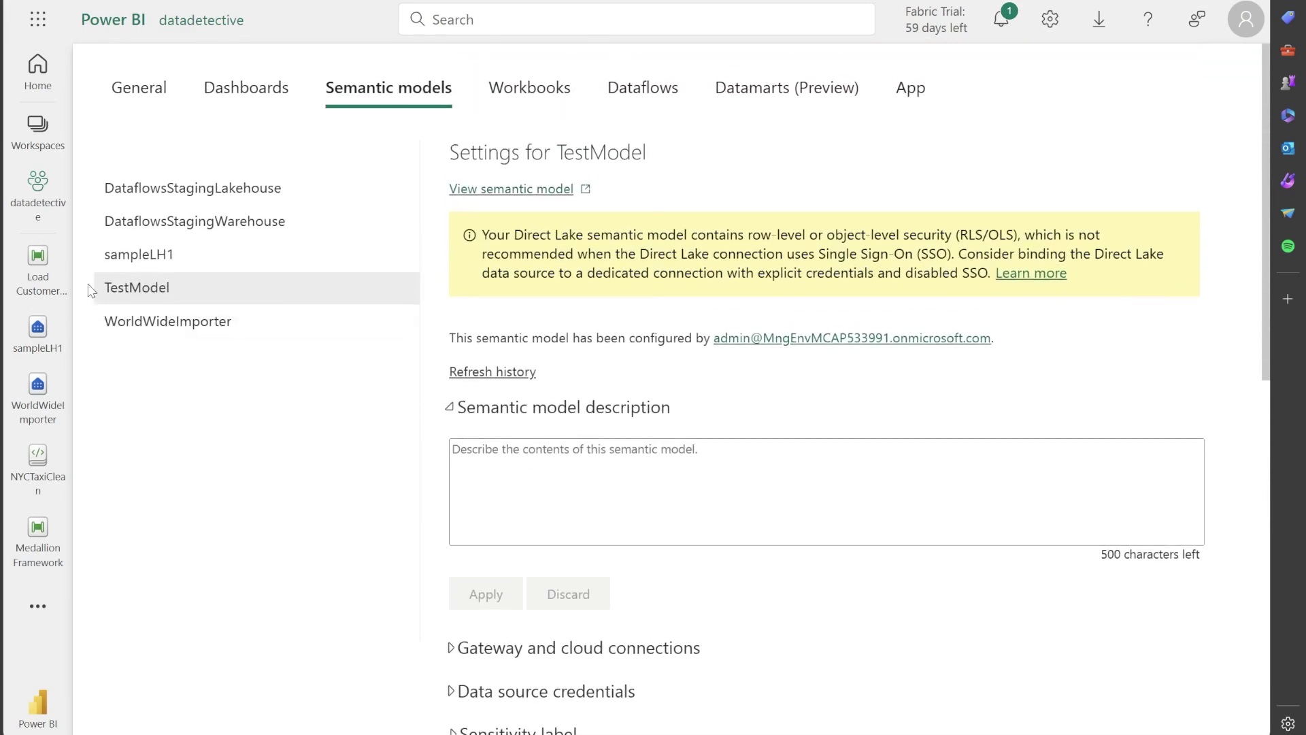